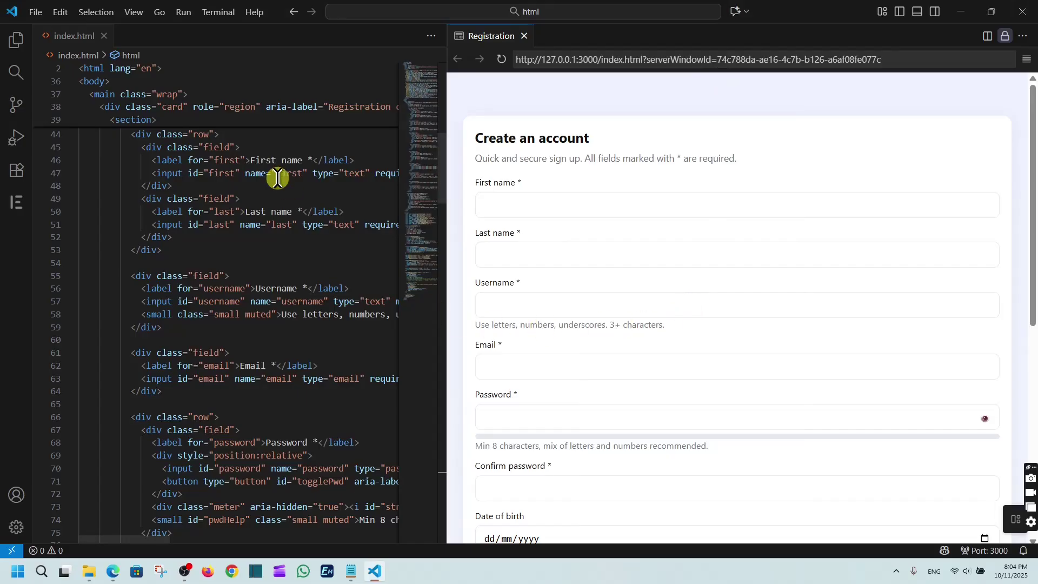
scroll(548, 343, down, 4)
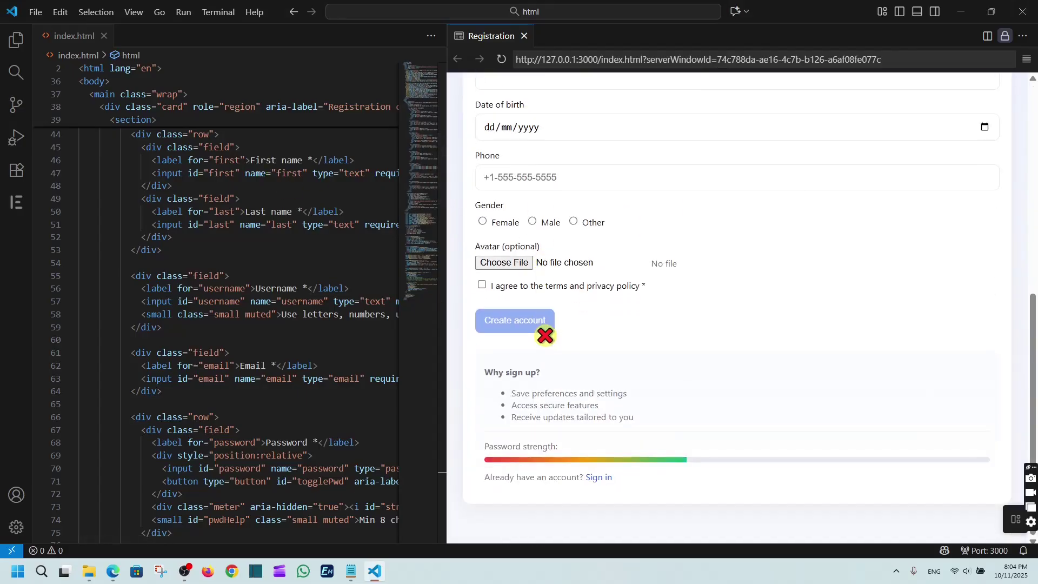
scroll(649, 378, up, 5)
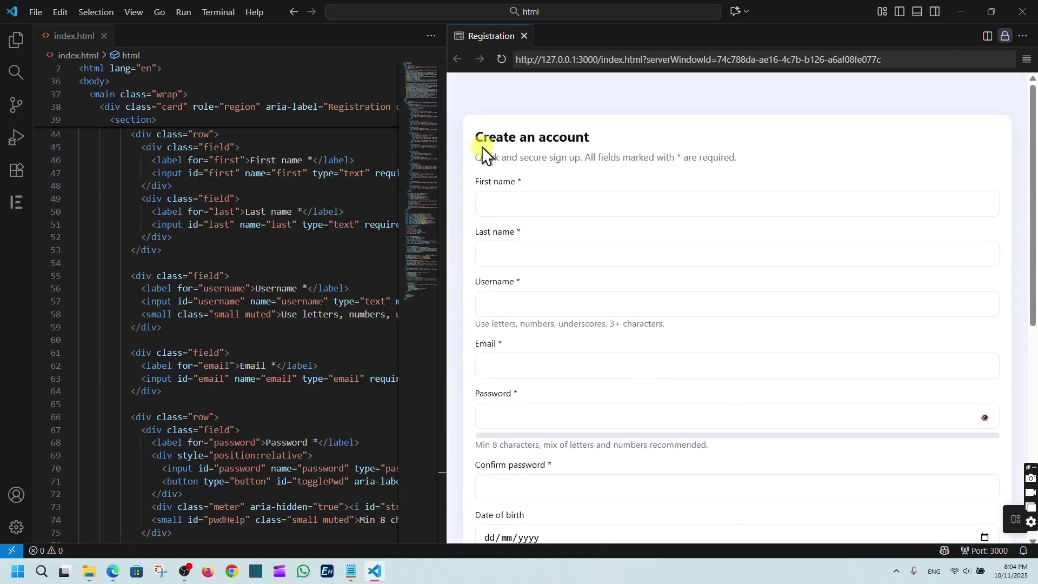
scroll(486, 154, down, 4)
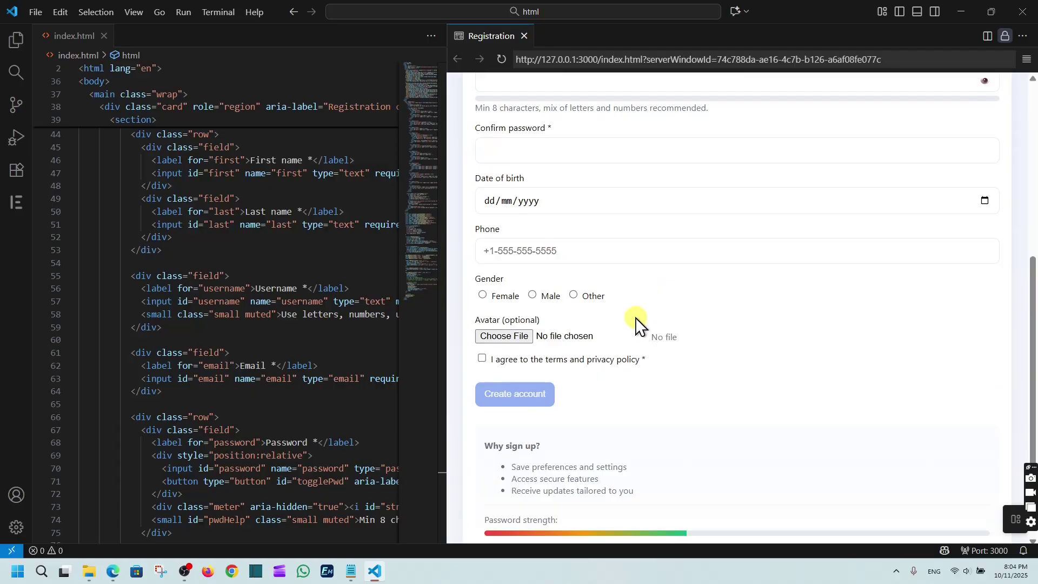
scroll(633, 325, up, 4)
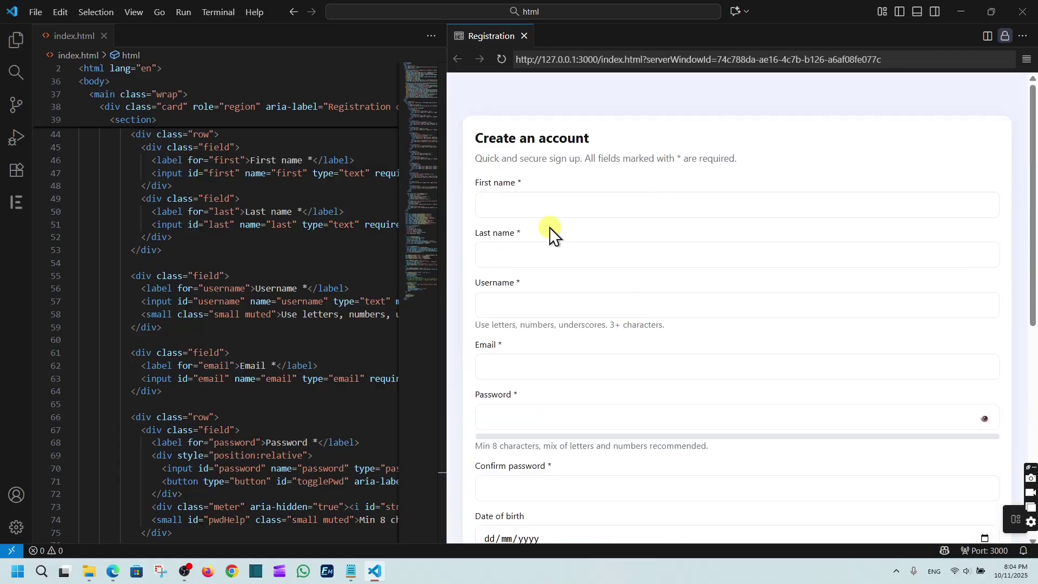
scroll(533, 239, down, 3)
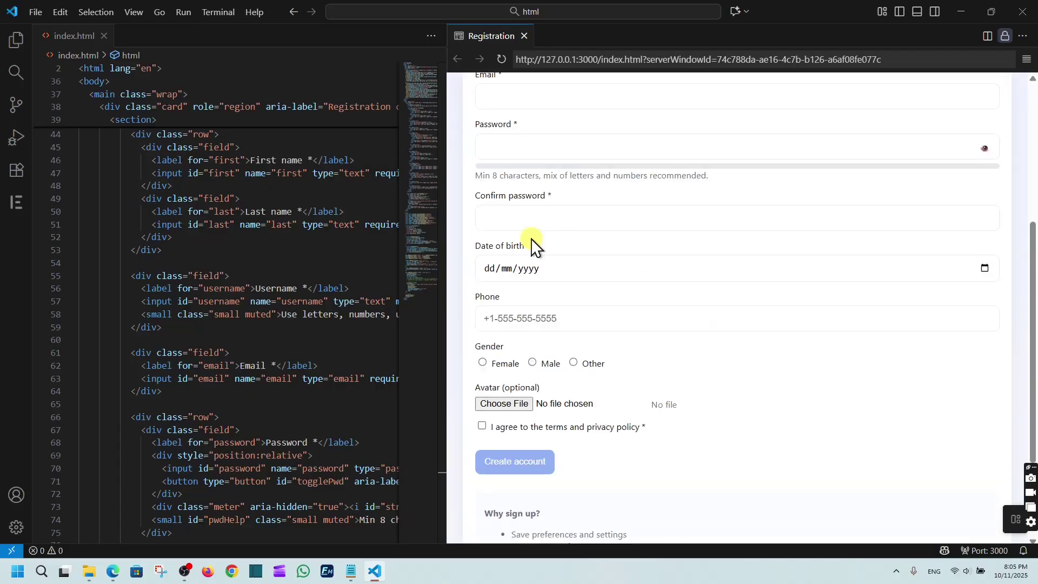
scroll(533, 256, down, 2)
scroll(672, 371, up, 3)
scroll(672, 370, up, 1)
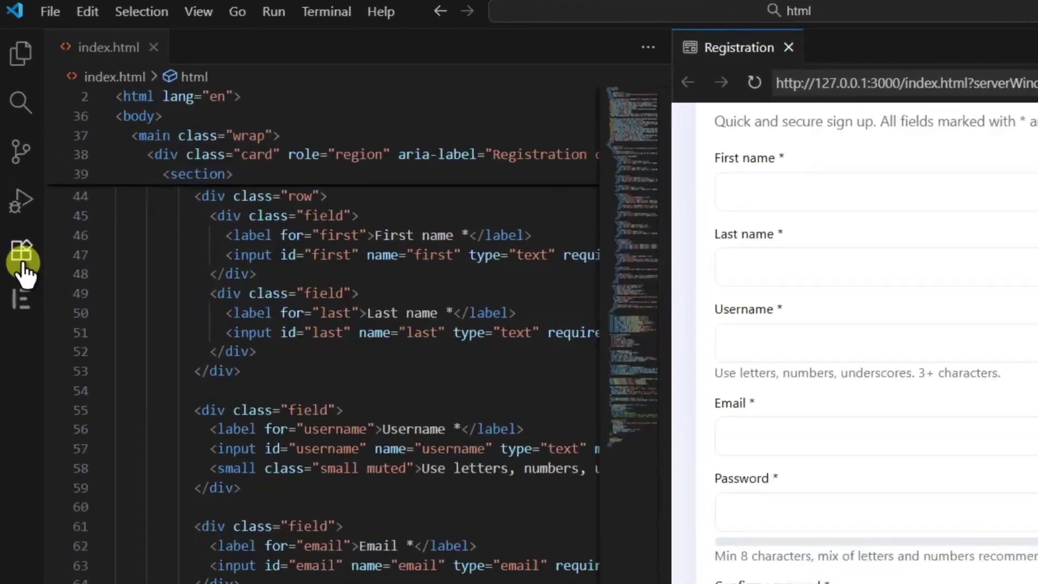
- Find 'tabnine' in Extensions and install Tabnine: AI Chat & Autocomplete, trusting the publisher
click(16, 177)
click(325, 146)
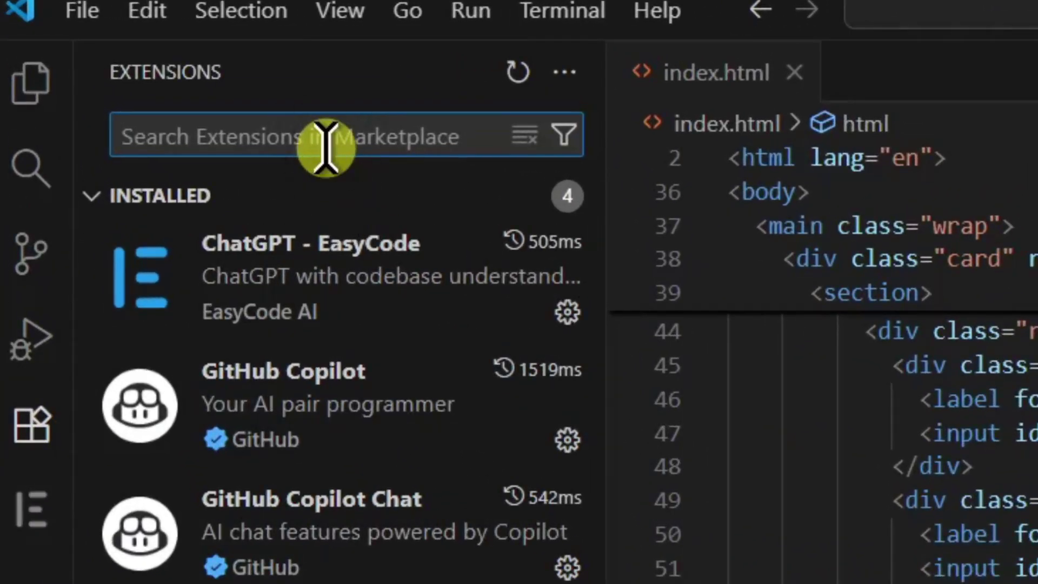
text(tabnine)
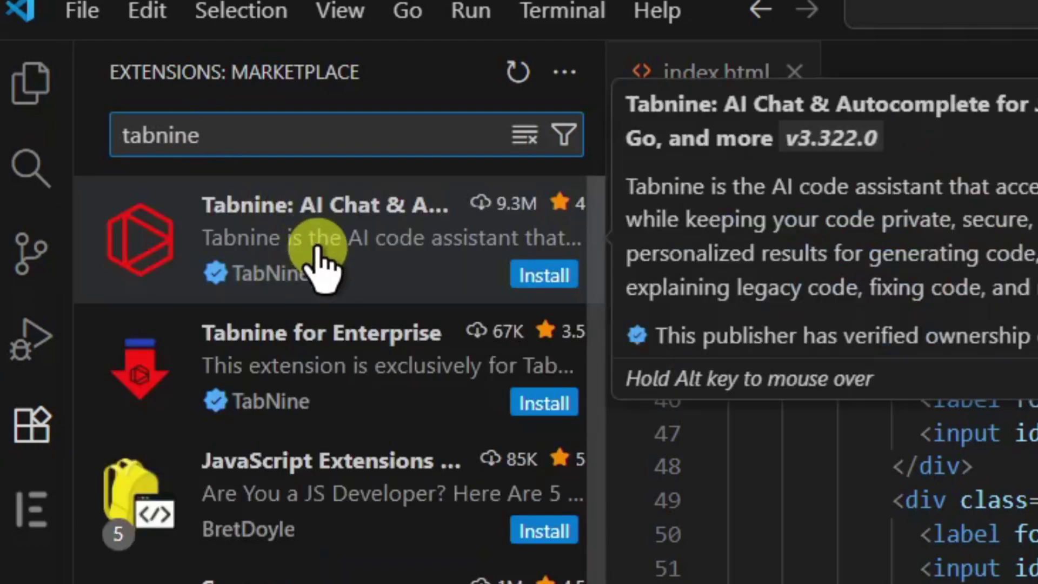
click(325, 272)
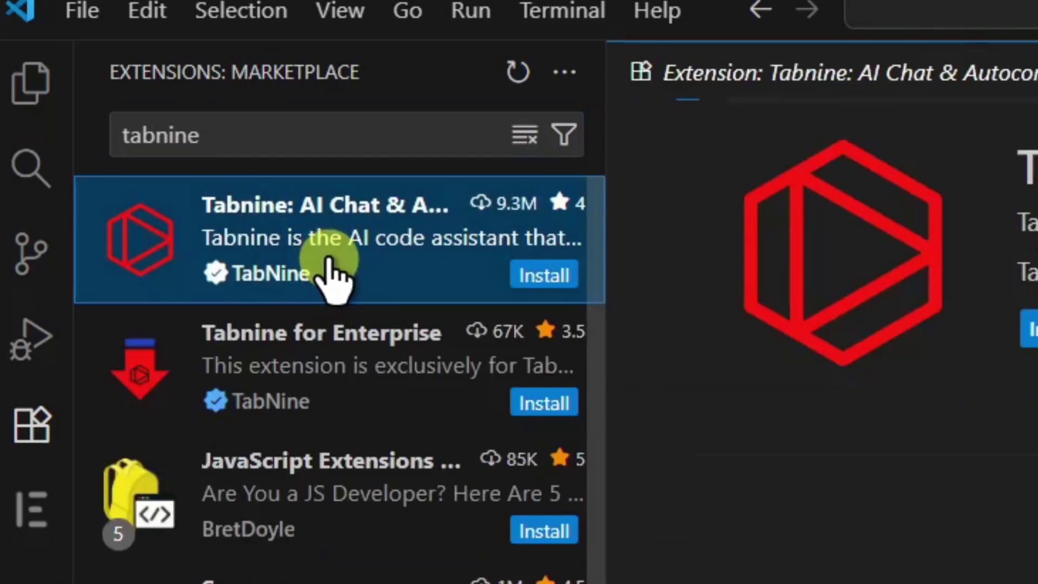
click(958, 318)
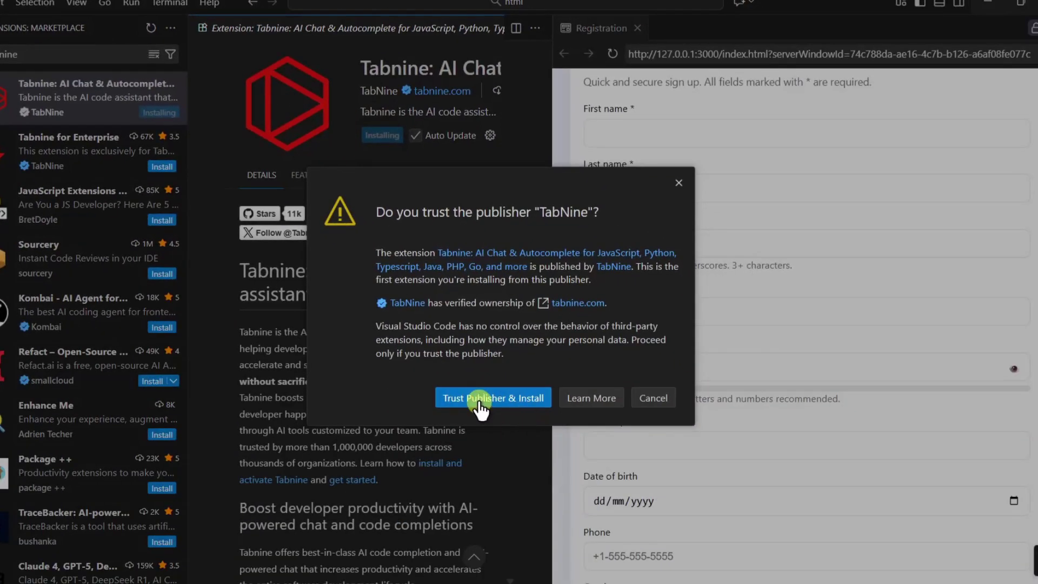
click(479, 403)
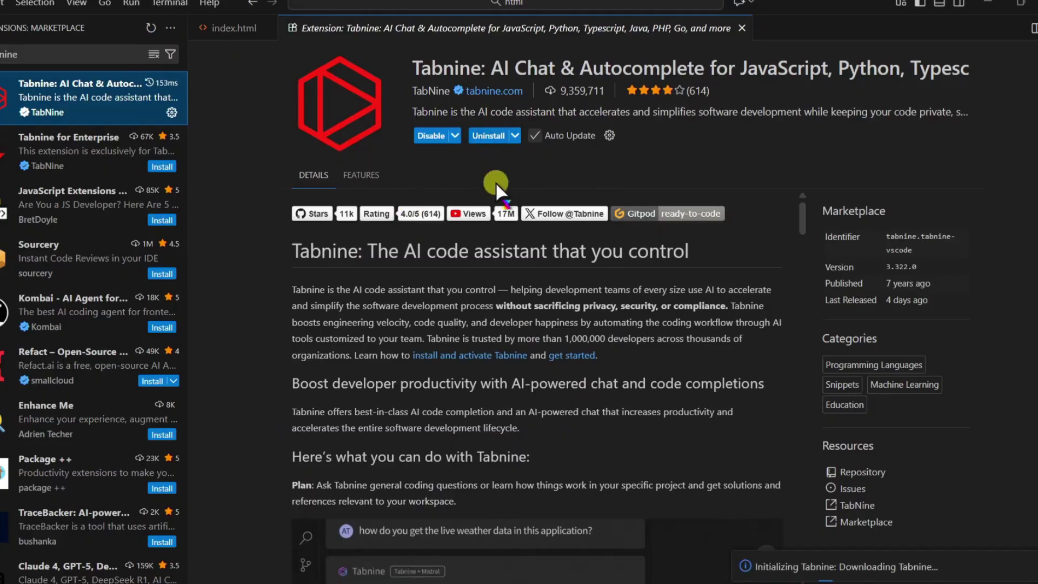
- Create a new file named testtabnine.html in the html folder
key(ctrl+shift+e)
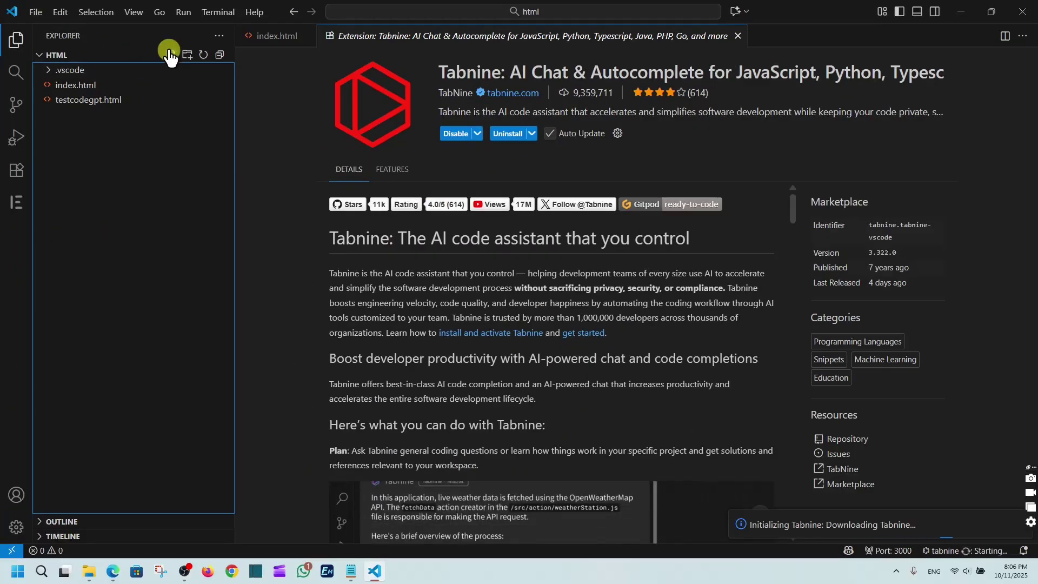
click(171, 54)
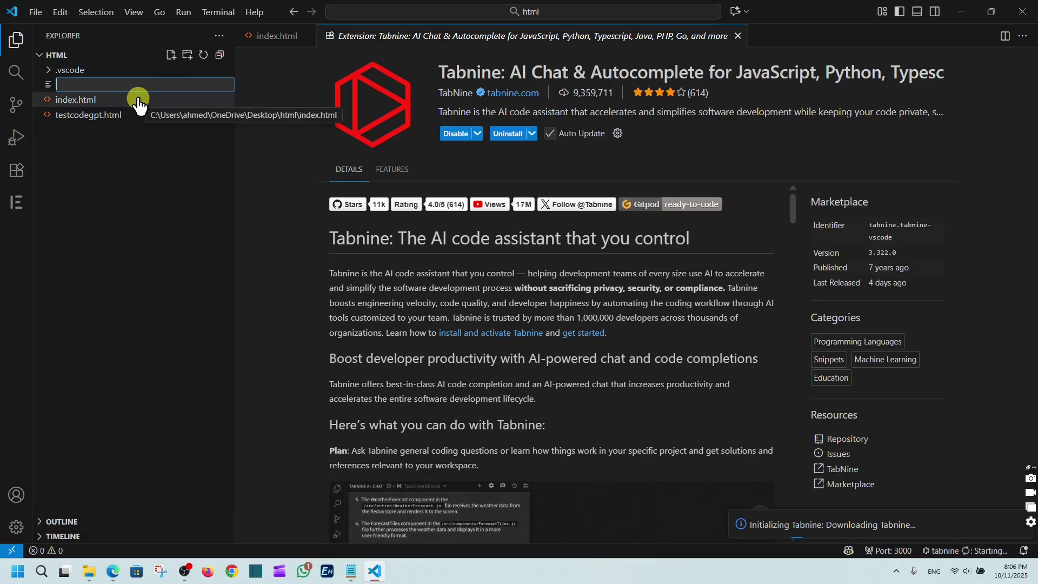
text(tsta)
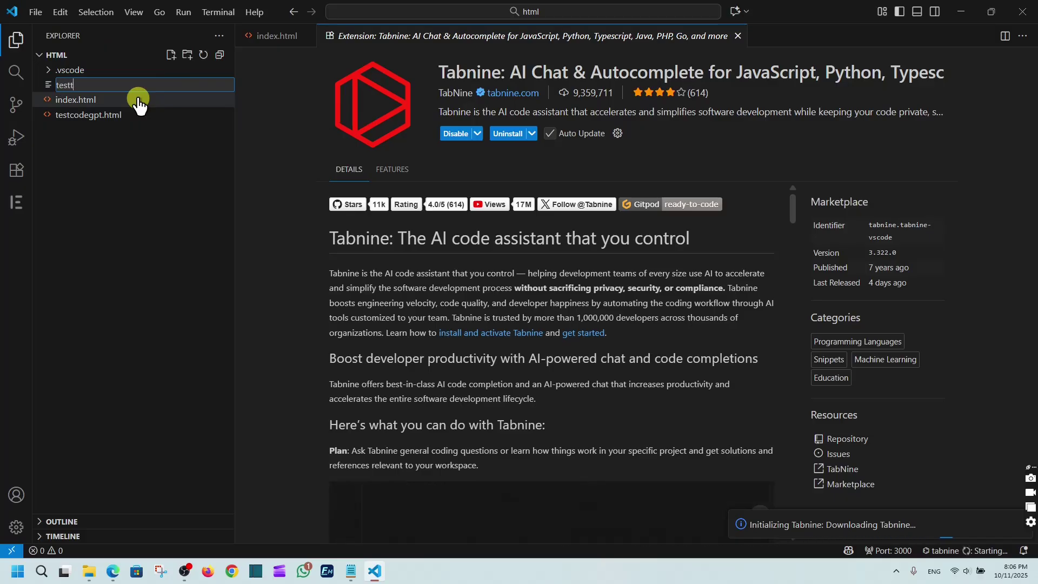
text(.html)
key(Return)
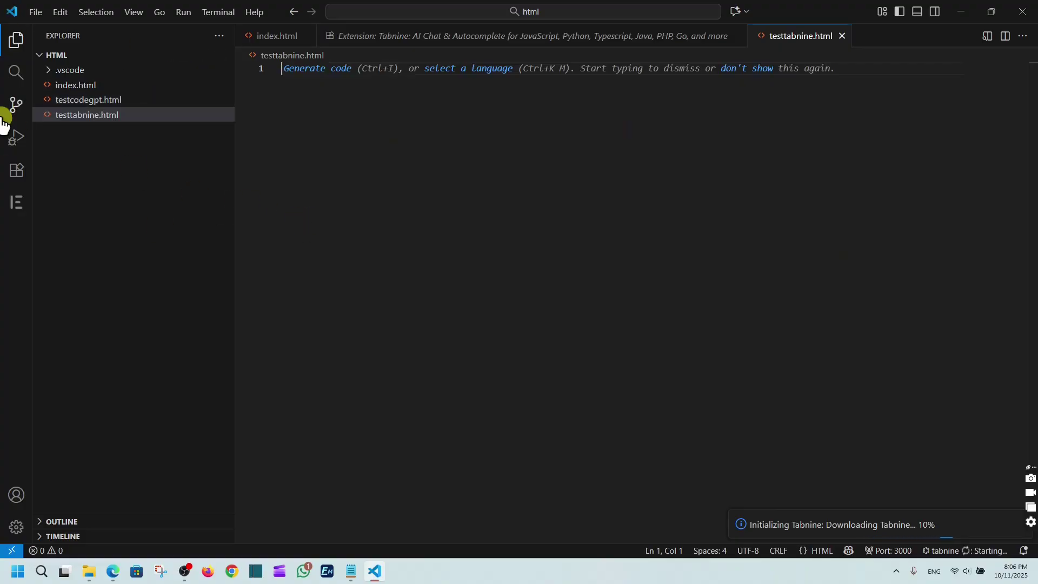
- Glance at testcodegpt.html, then return to the empty testtabnine.html and place the caret
click(148, 100)
click(131, 115)
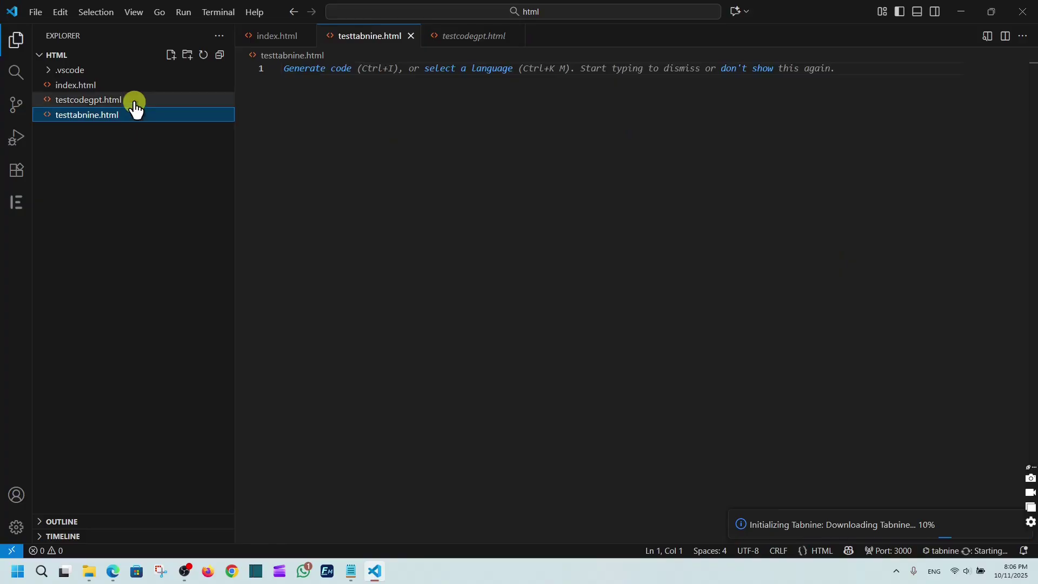
click(134, 101)
click(162, 115)
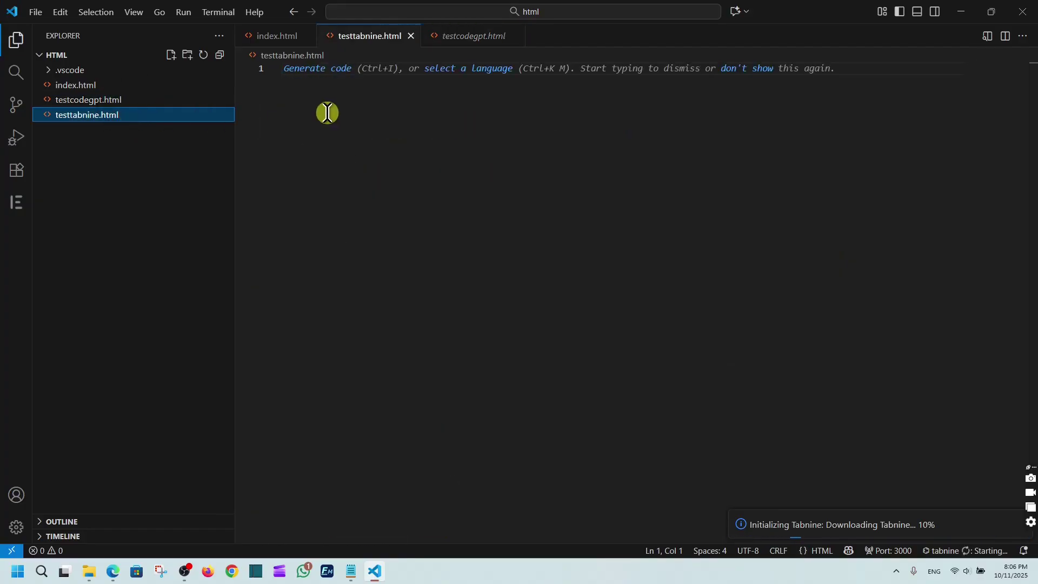
click(331, 87)
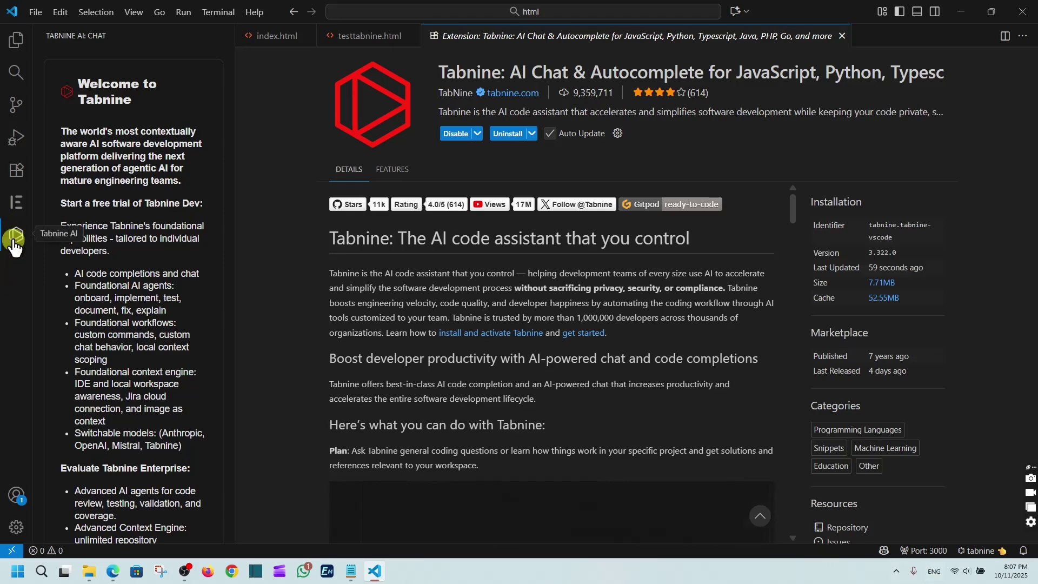
- Close the Tabnine welcome panel and extension details, then choose Sign in from the tabnine status item
click(5, 231)
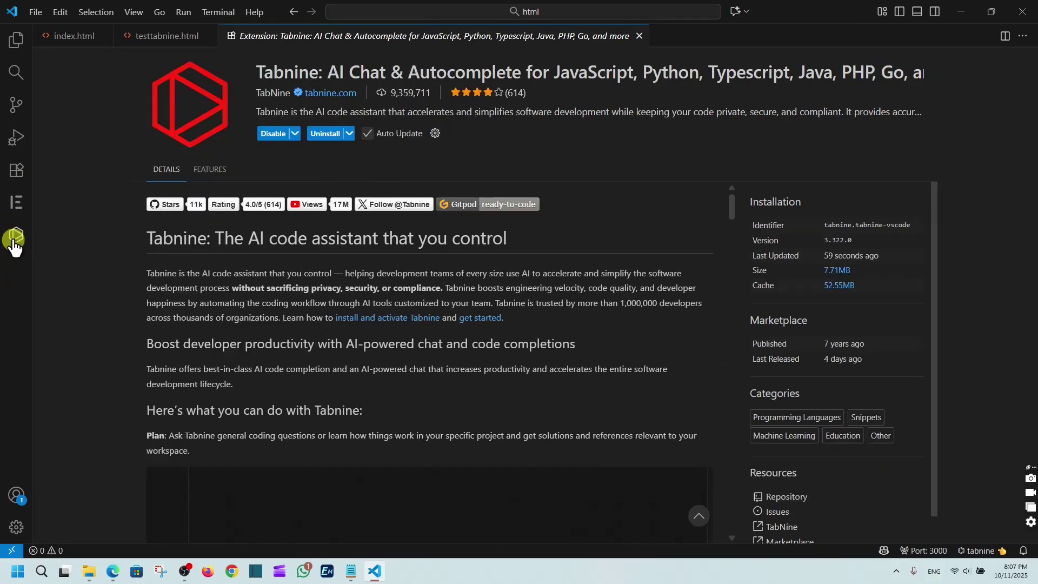
click(640, 36)
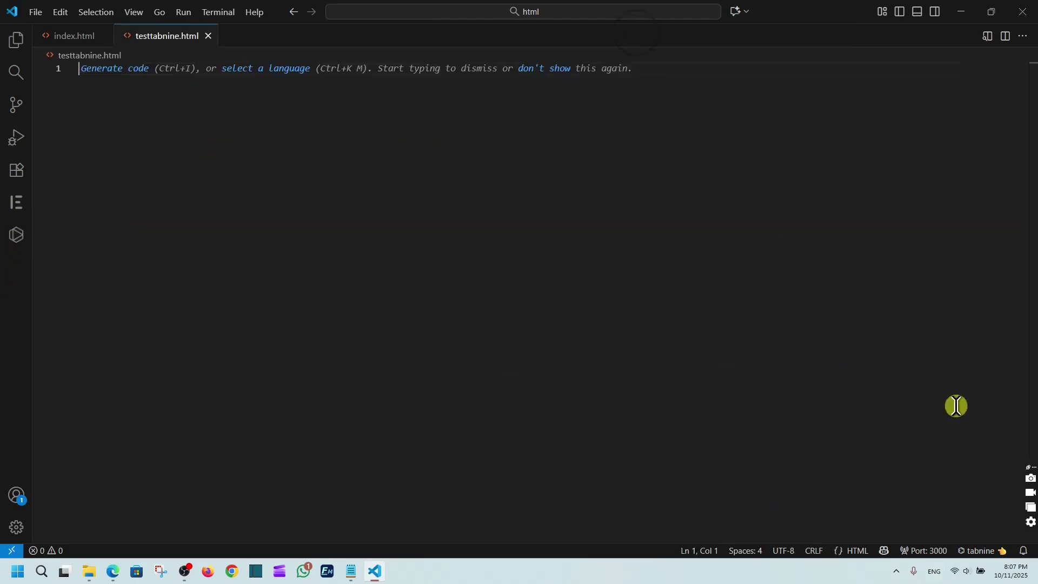
click(983, 552)
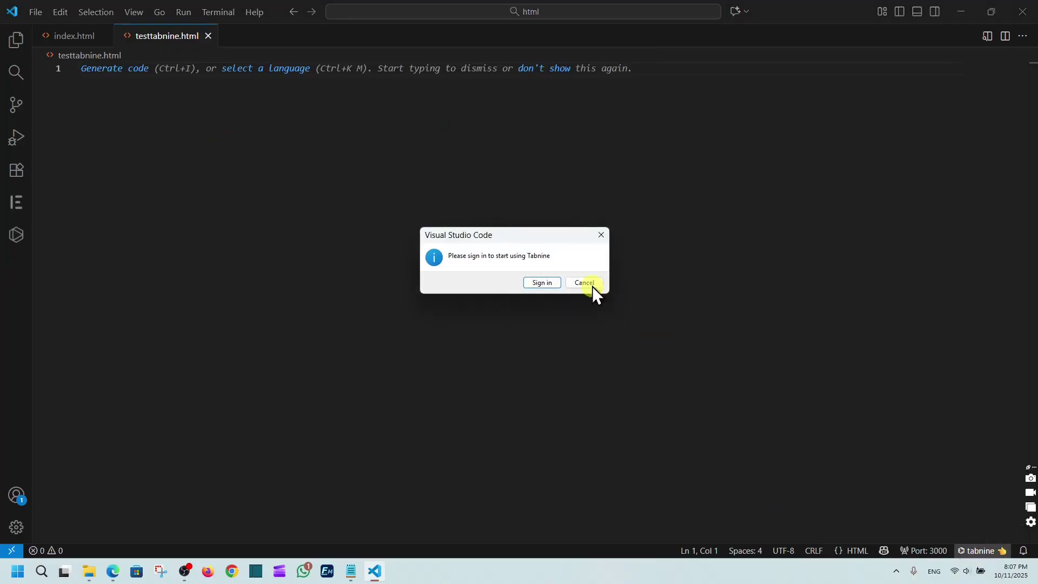
click(541, 283)
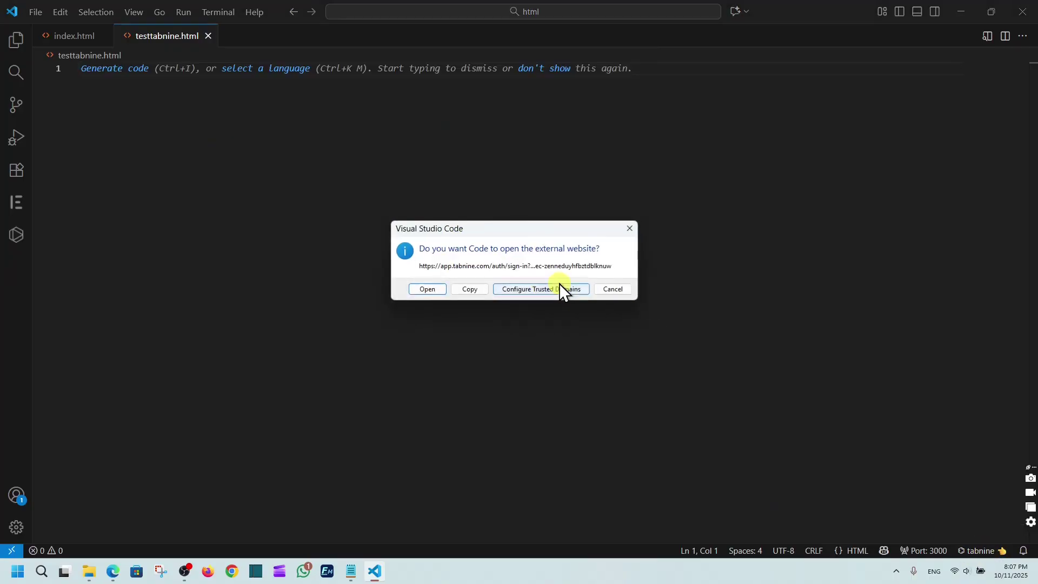
- Sign in to Tabnine with a Google account in Edge, then close the browser
click(414, 290)
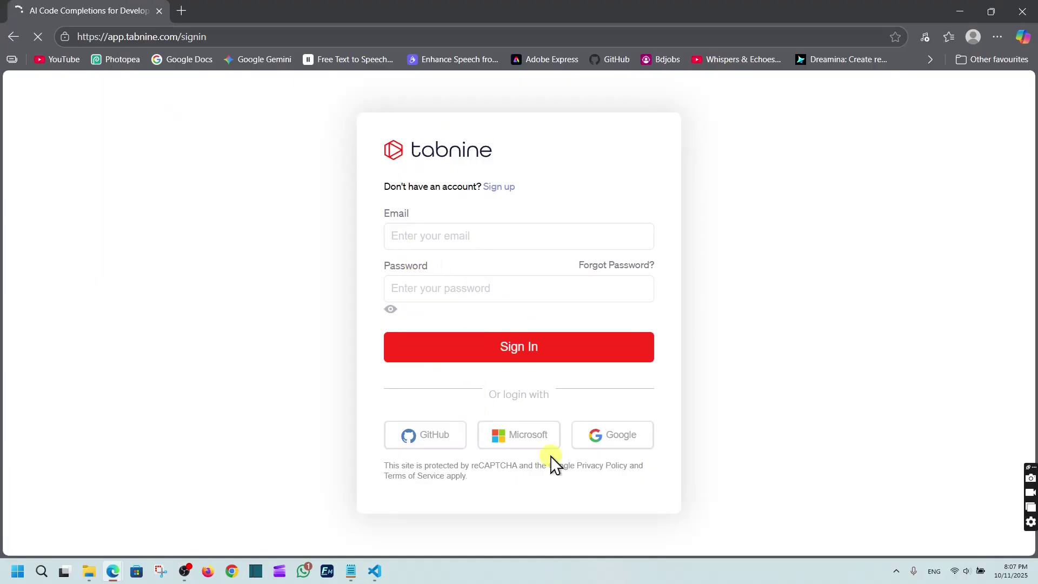
click(622, 443)
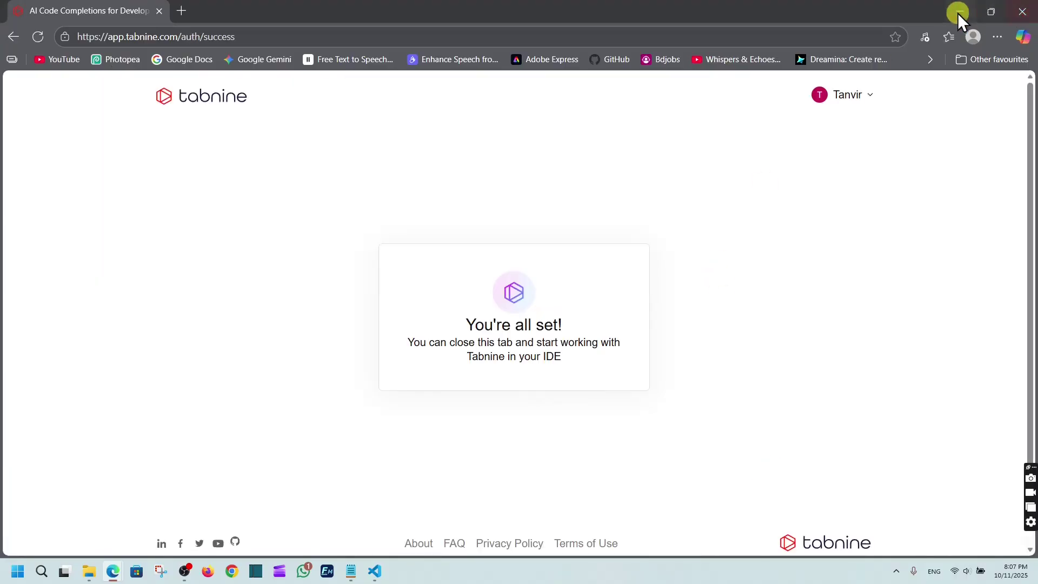
click(1023, 11)
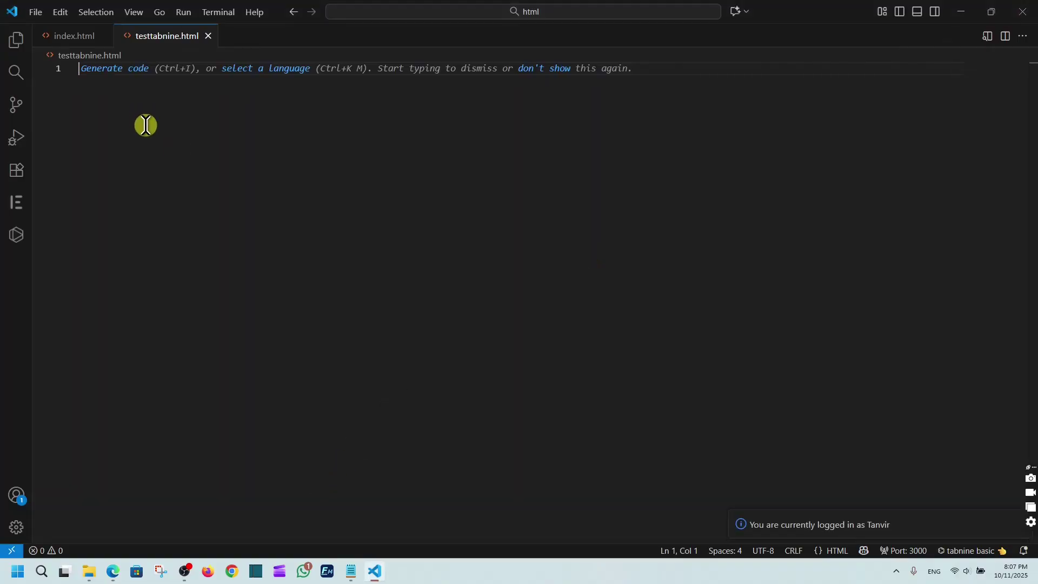
mouse_move(877, 525)
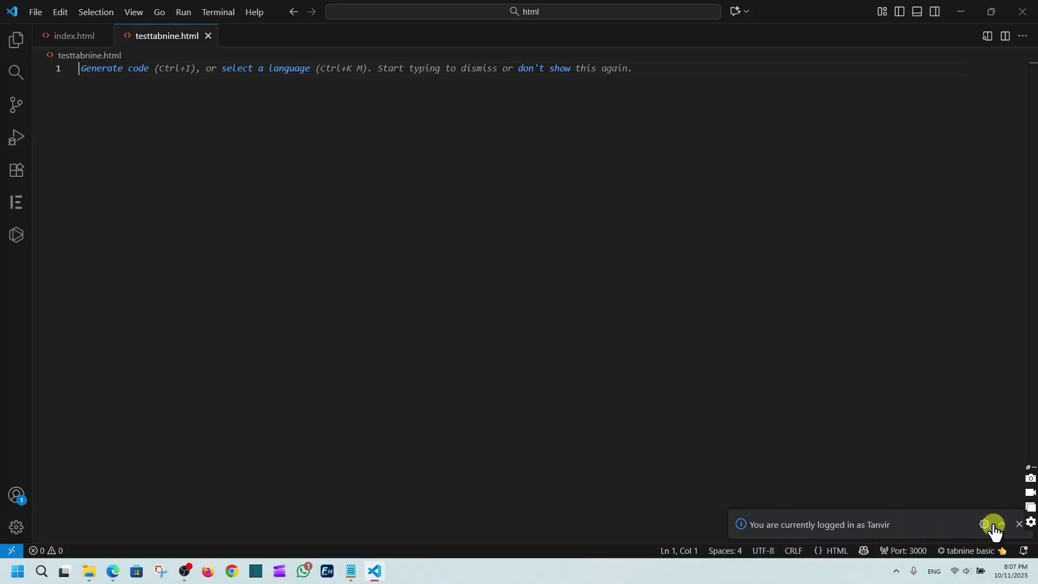
- Enter the prompt 'create a registration form' on line 1 of testtabnine.html
key(ctrl+shift+e)
click(346, 98)
text(gd)
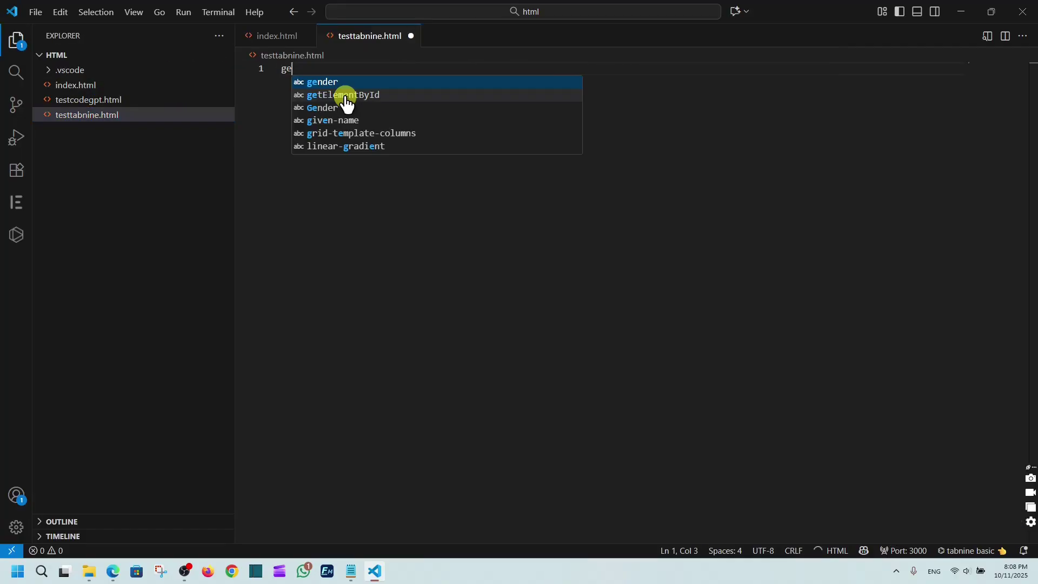
key(BackSpace)
key(BackSpace)
text(create a registration form)
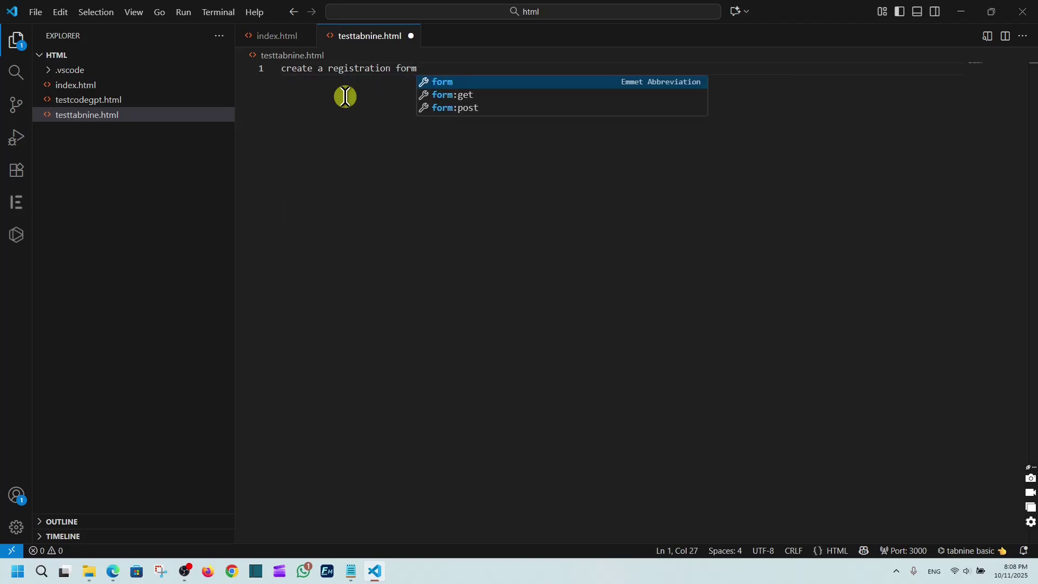
- Accept Tabnine's DOCTYPE, html, head, meta and title lines below the prompt
key(BackSpace)
key(Return)
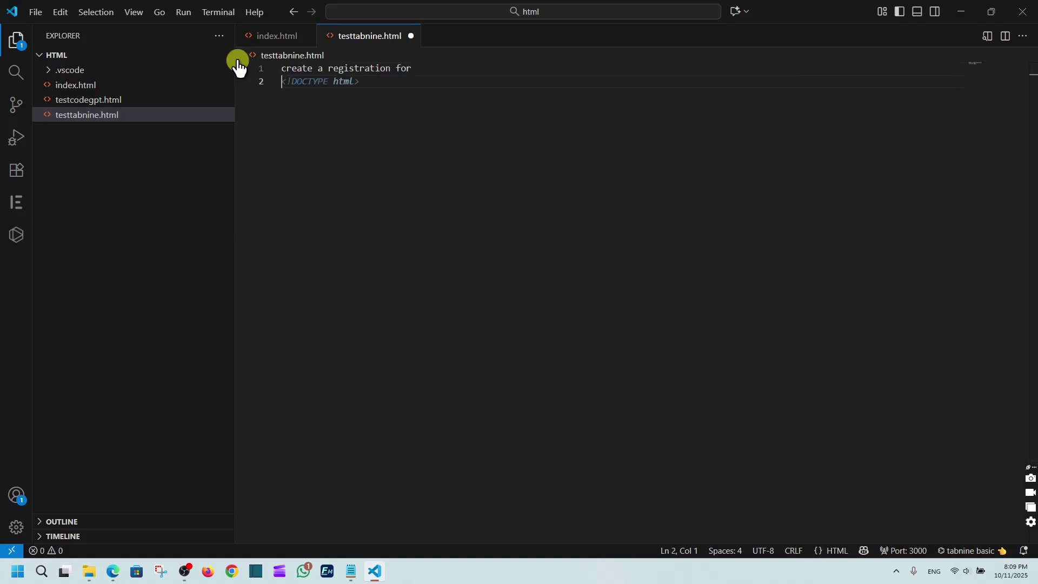
key(Tab)
key(Return)
key(Tab)
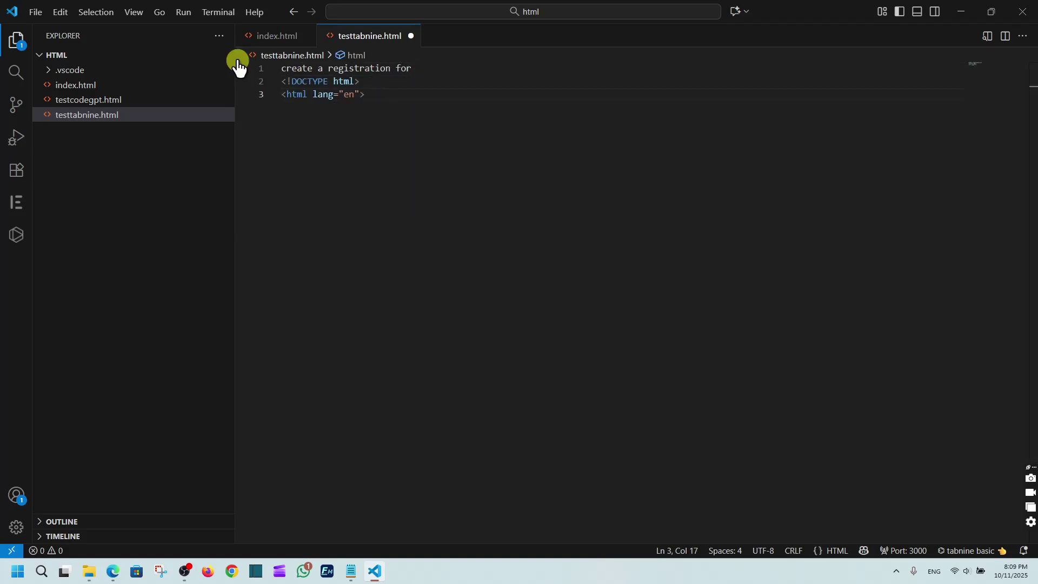
key(Return)
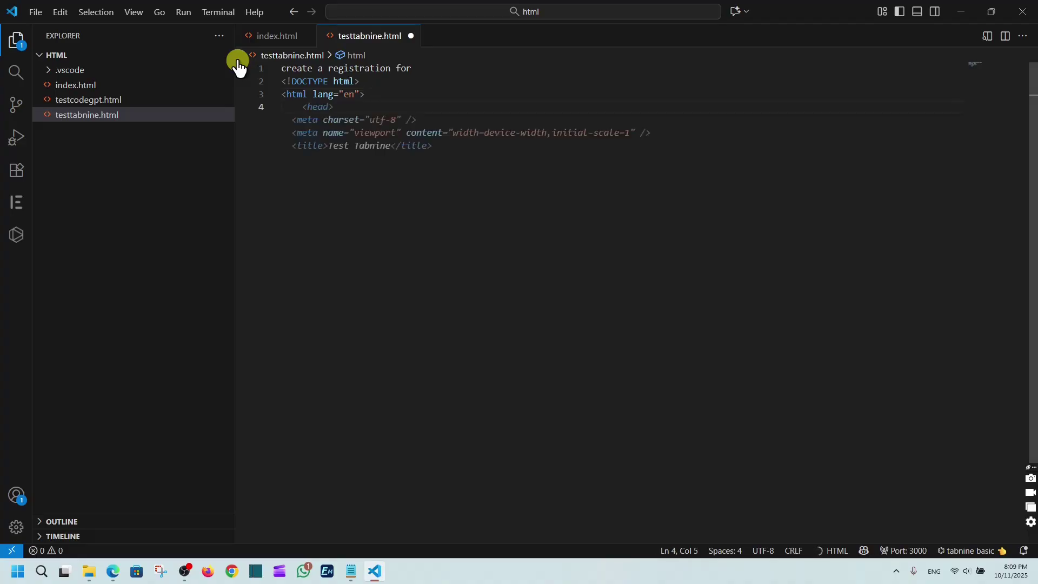
key(Tab)
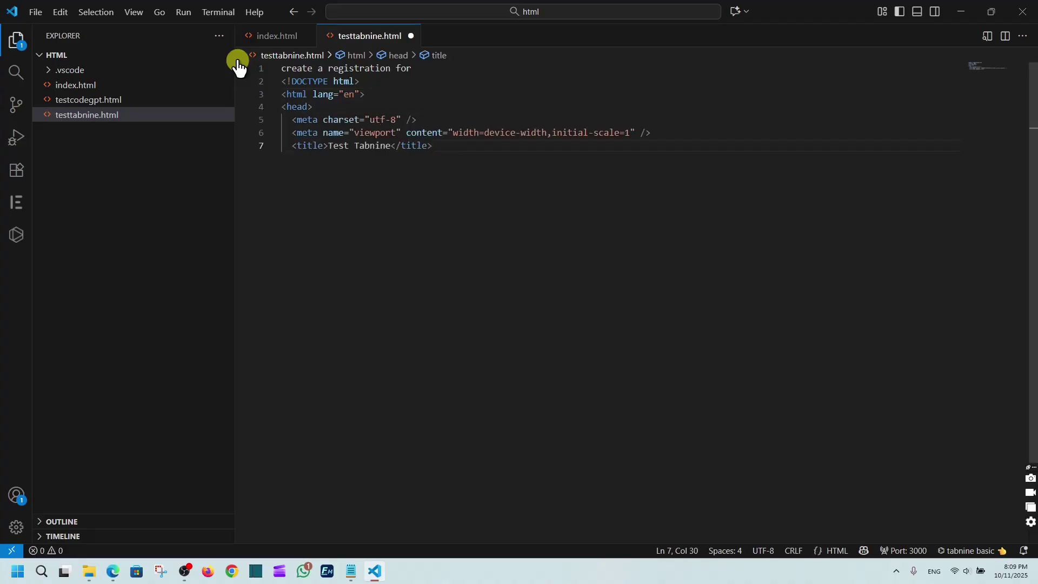
key(Return)
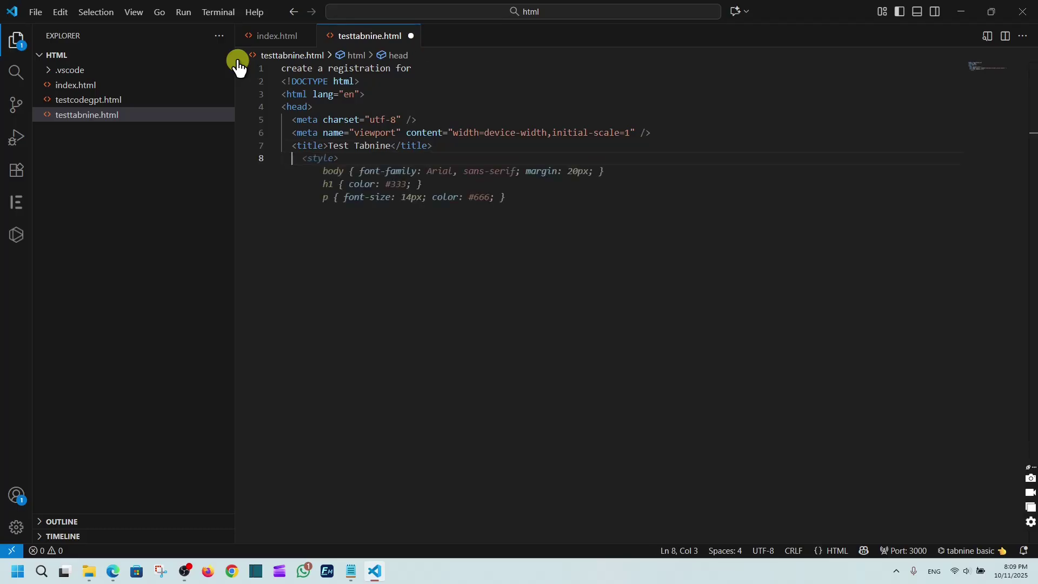
- Accept Tabnine's style block with the .info rule and closing style tag
key(Tab)
key(Return)
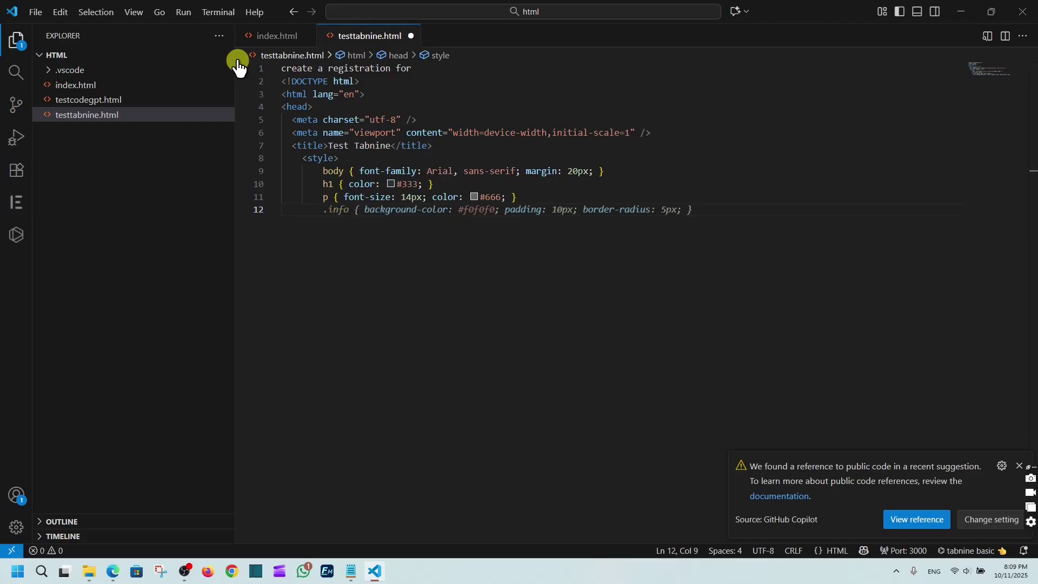
key(Tab)
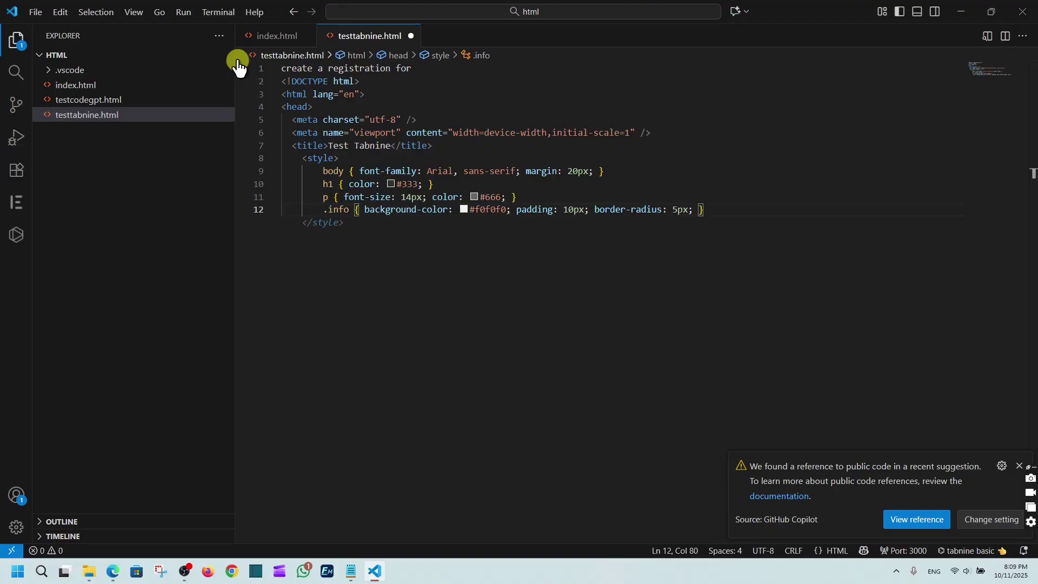
key(Tab)
key(Return)
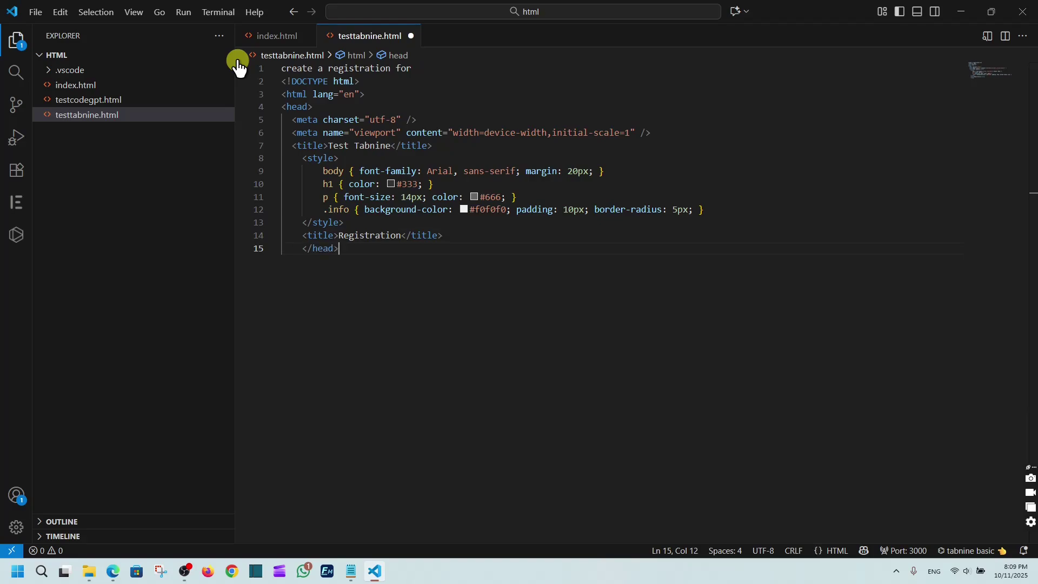
- Accept Tabnine's body tag and registration form markup, including the email field
key(Return)
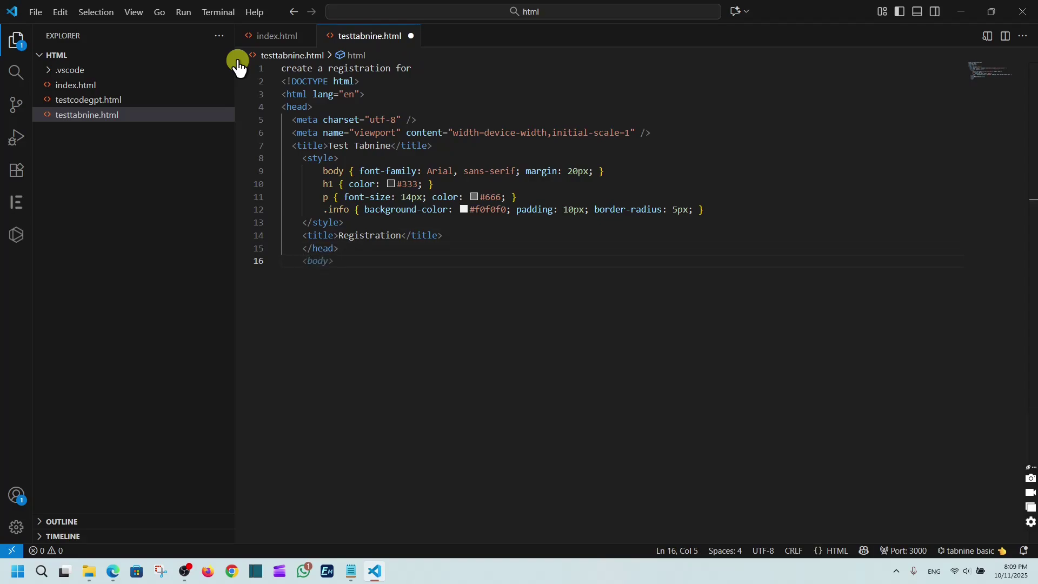
key(Tab)
key(Tab)
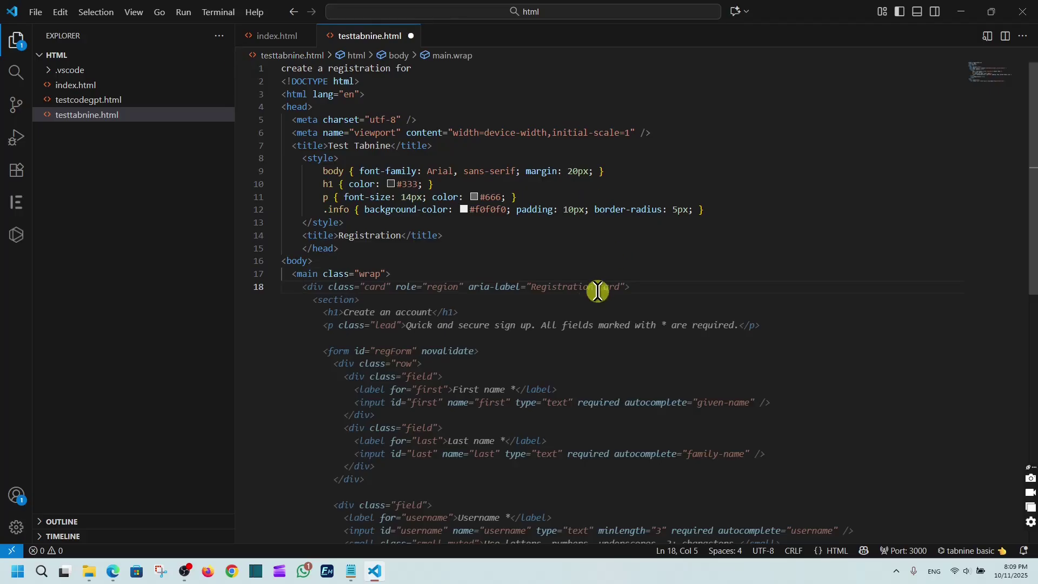
scroll(578, 296, down, 5)
scroll(438, 405, up, 1)
scroll(422, 357, up, 1)
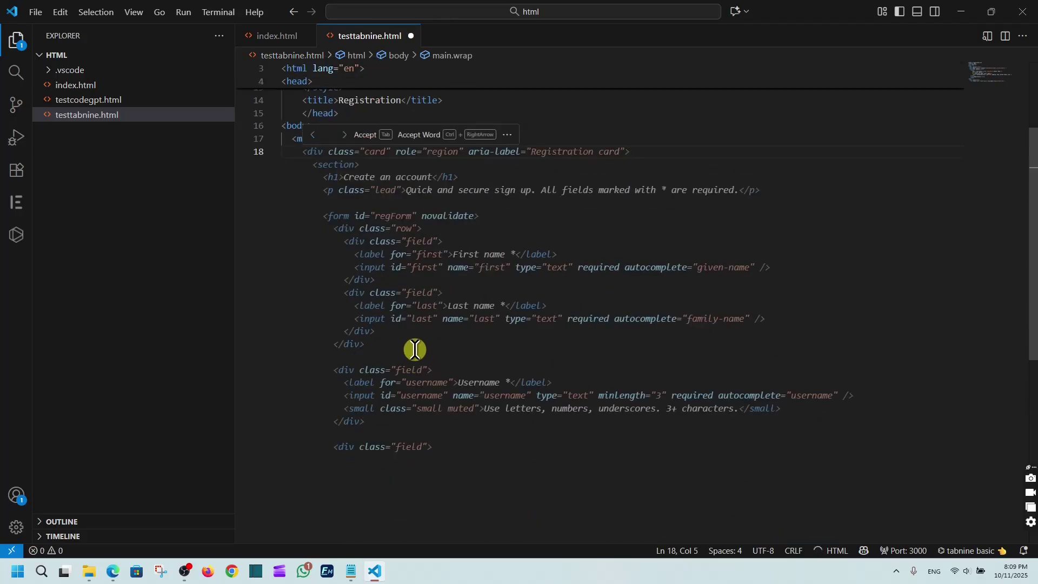
key(Tab)
scroll(567, 365, down, 1)
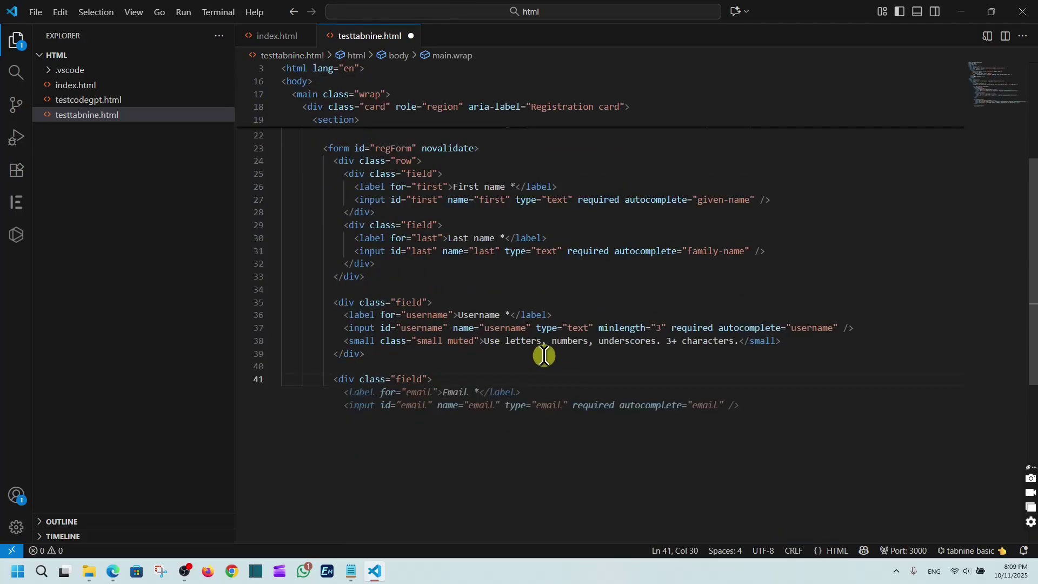
key(Tab)
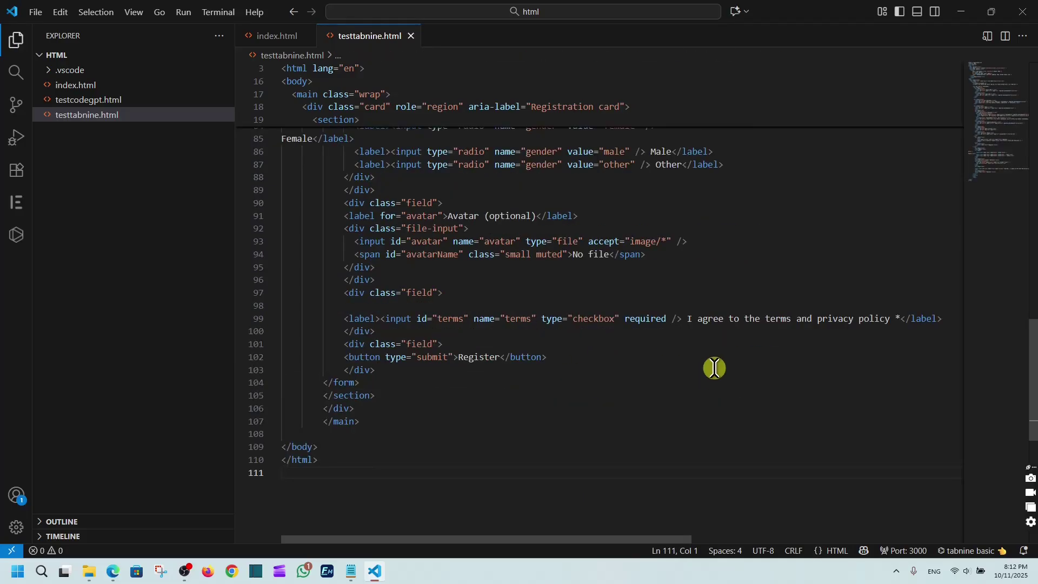
scroll(471, 382, up, 3)
scroll(471, 379, up, 1)
scroll(472, 377, up, 2)
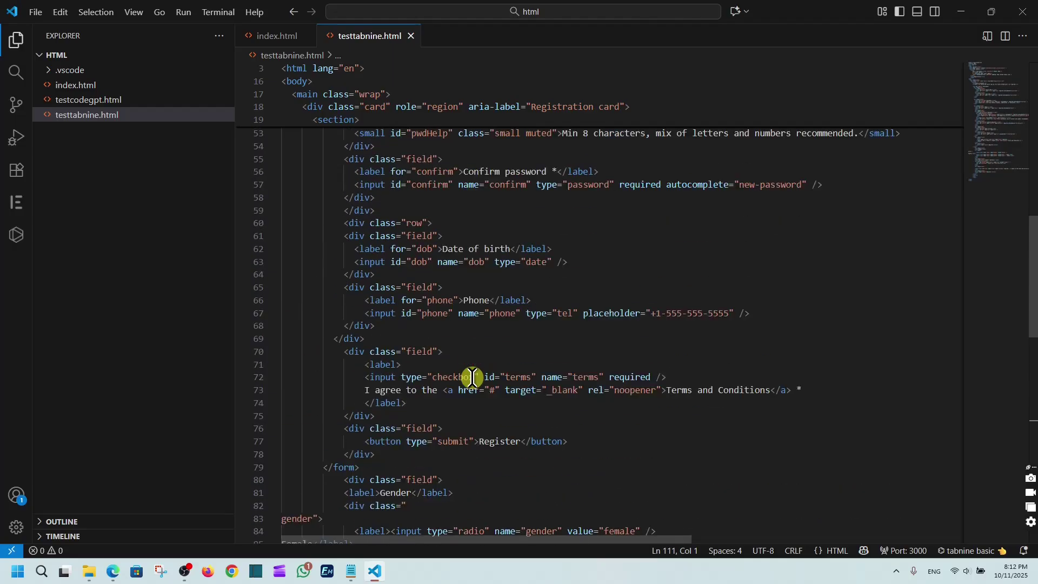
scroll(472, 377, up, 4)
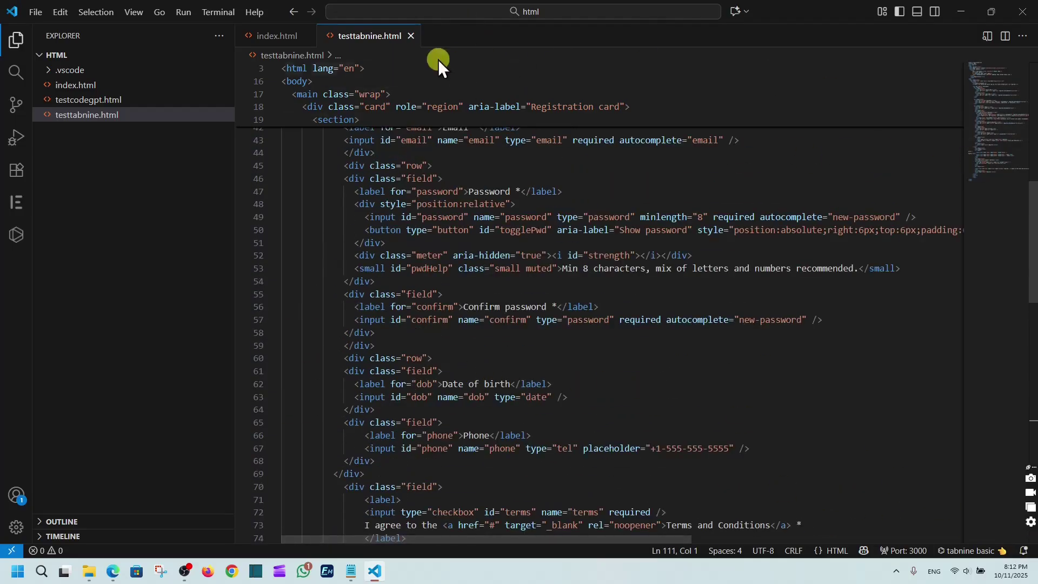
- Show a live preview of index.html beside its source
click(277, 36)
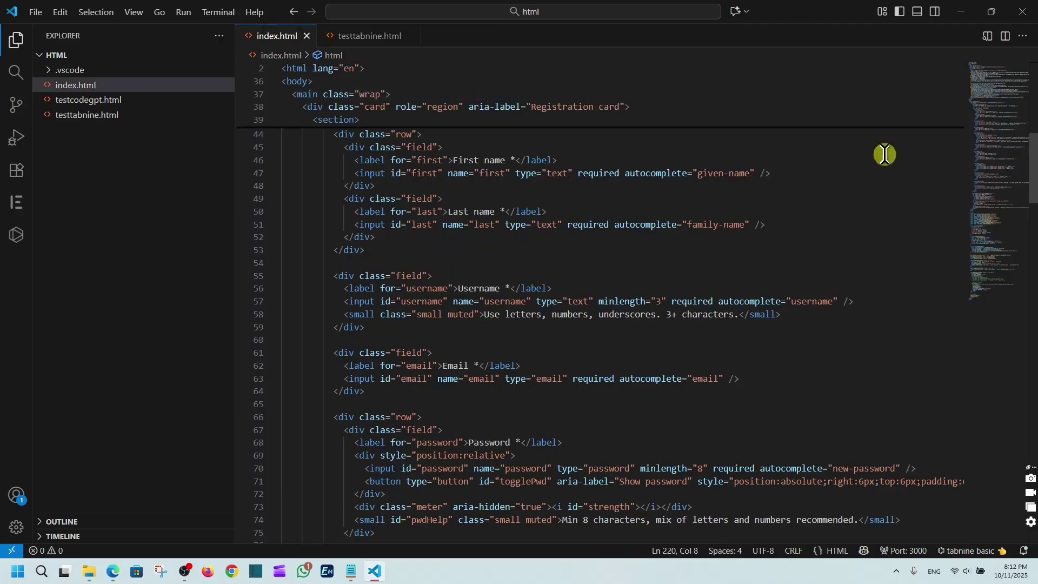
click(988, 36)
scroll(876, 370, down, 3)
scroll(874, 375, down, 2)
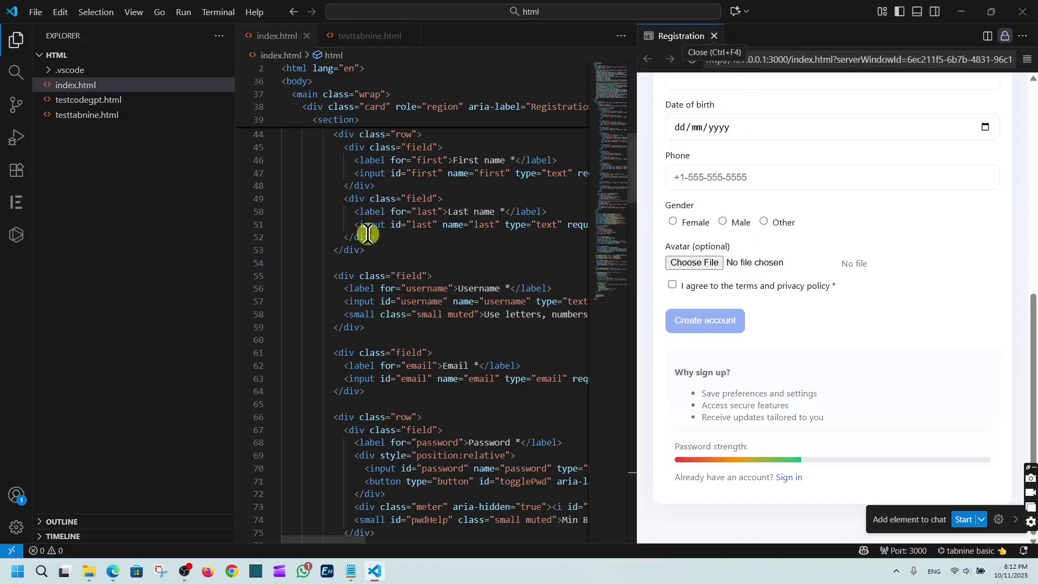
click(350, 36)
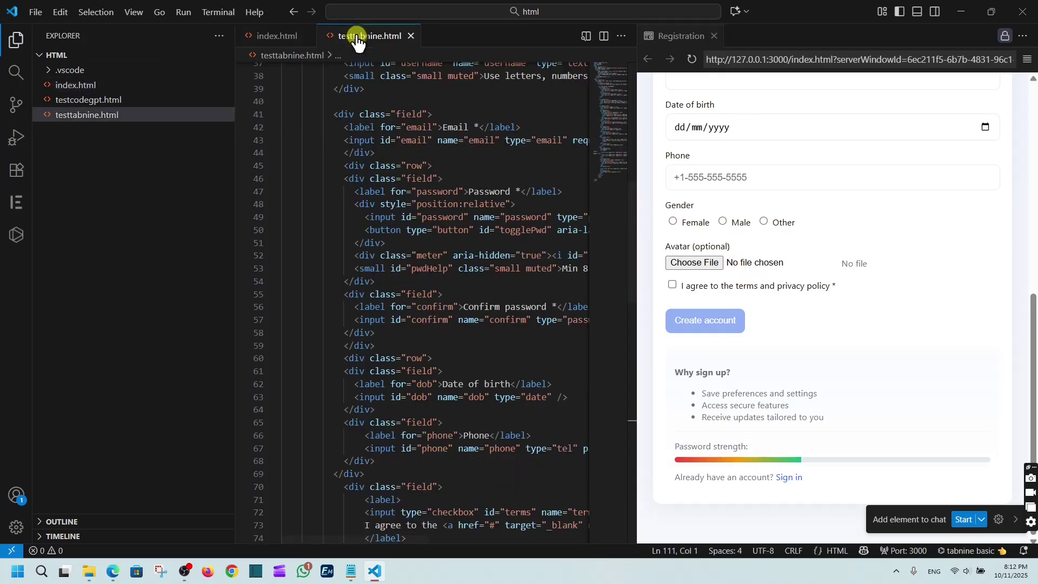
click(715, 35)
scroll(500, 243, up, 2)
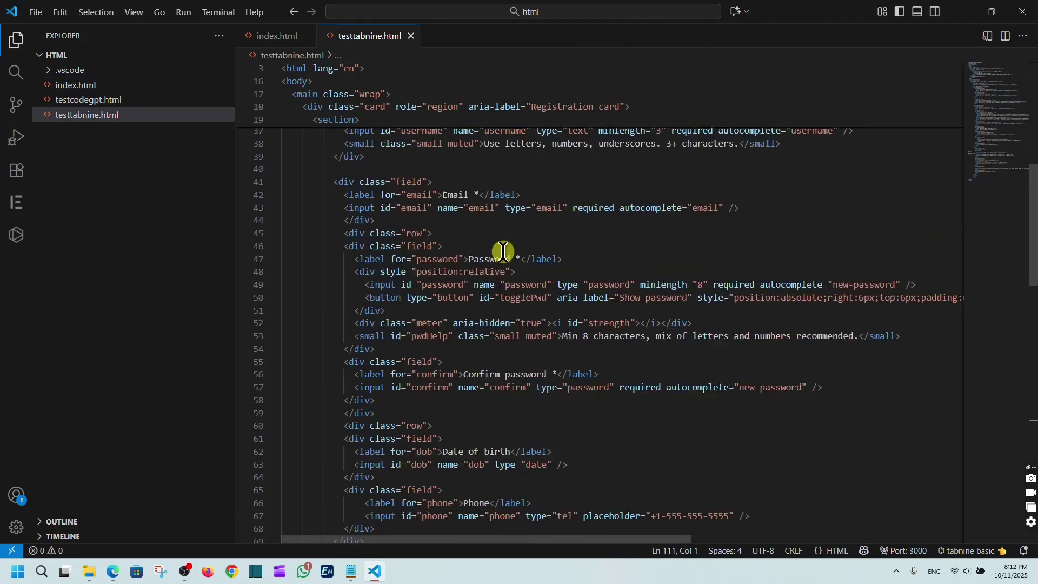
scroll(454, 293, up, 2)
scroll(449, 315, down, 3)
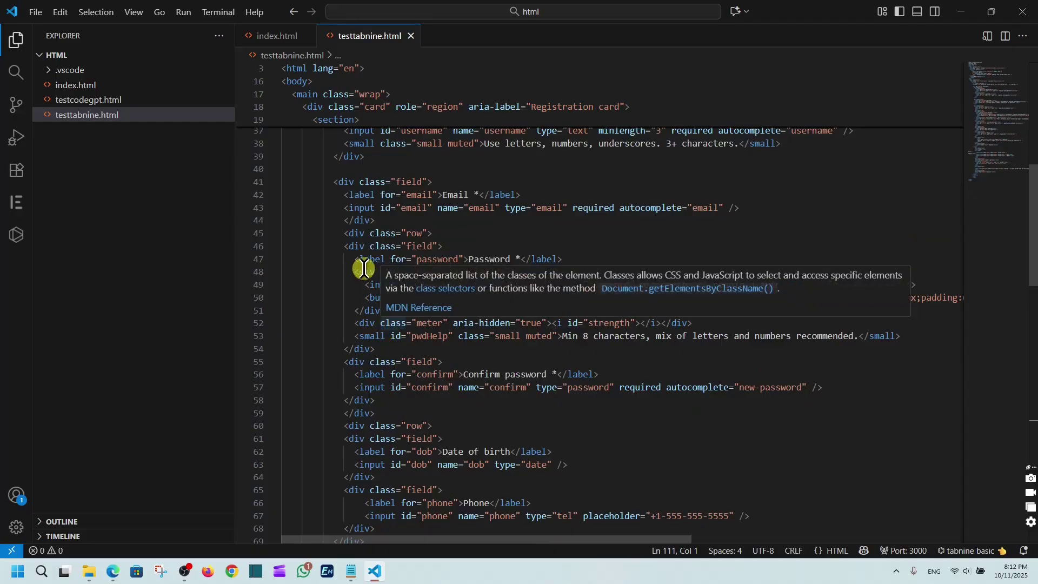
drag(347, 263, 928, 342)
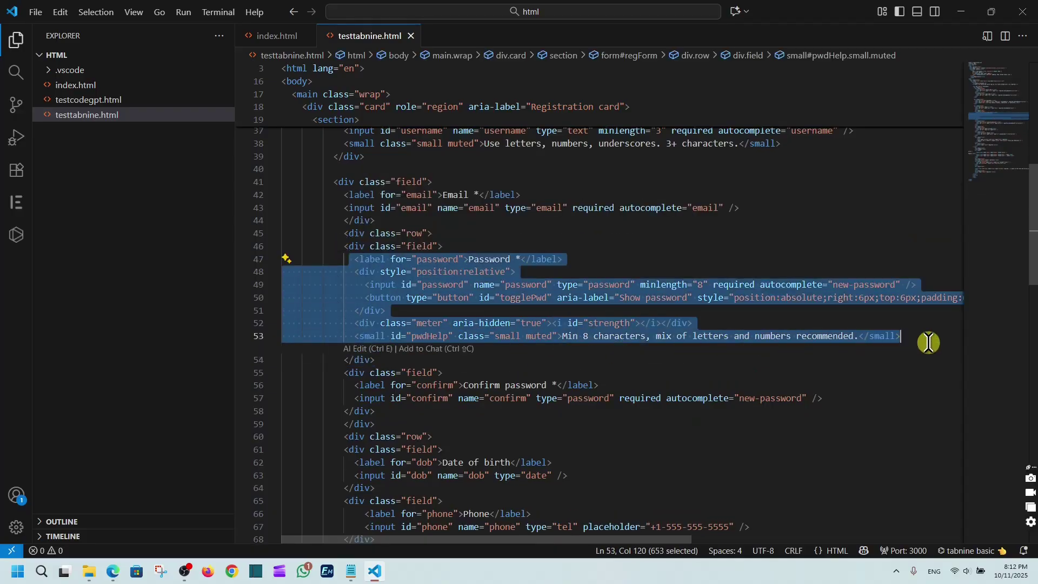
click(908, 341)
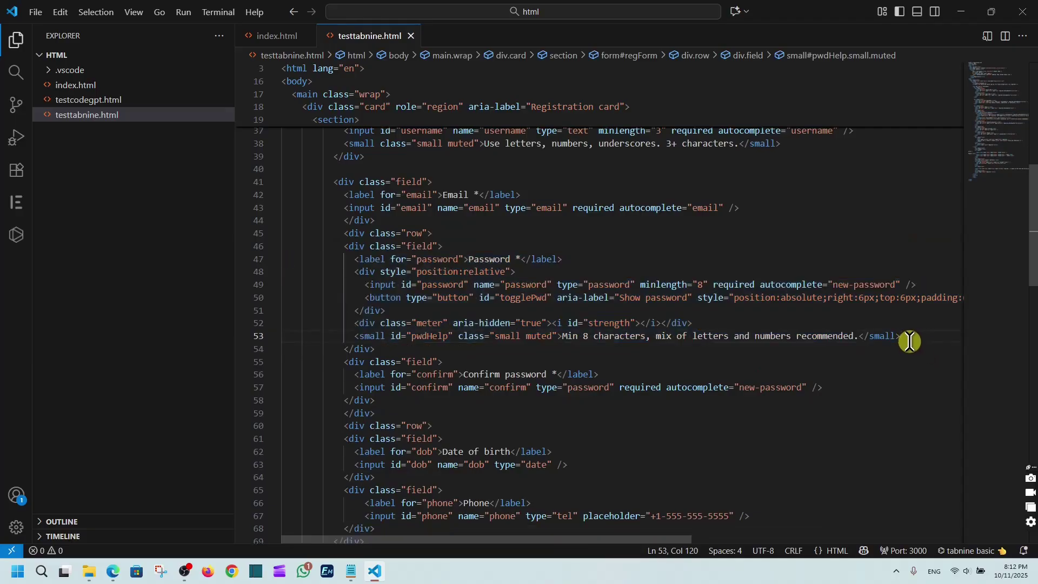
mouse_move(908, 341)
mouse_down()
mouse_move(395, 294)
mouse_move(354, 261)
mouse_up()
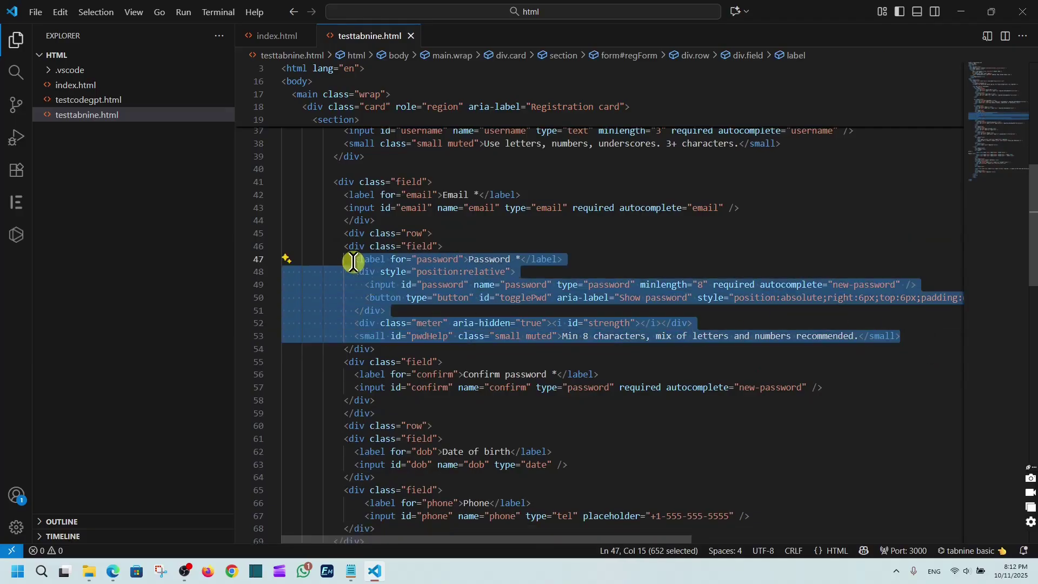
click(441, 386)
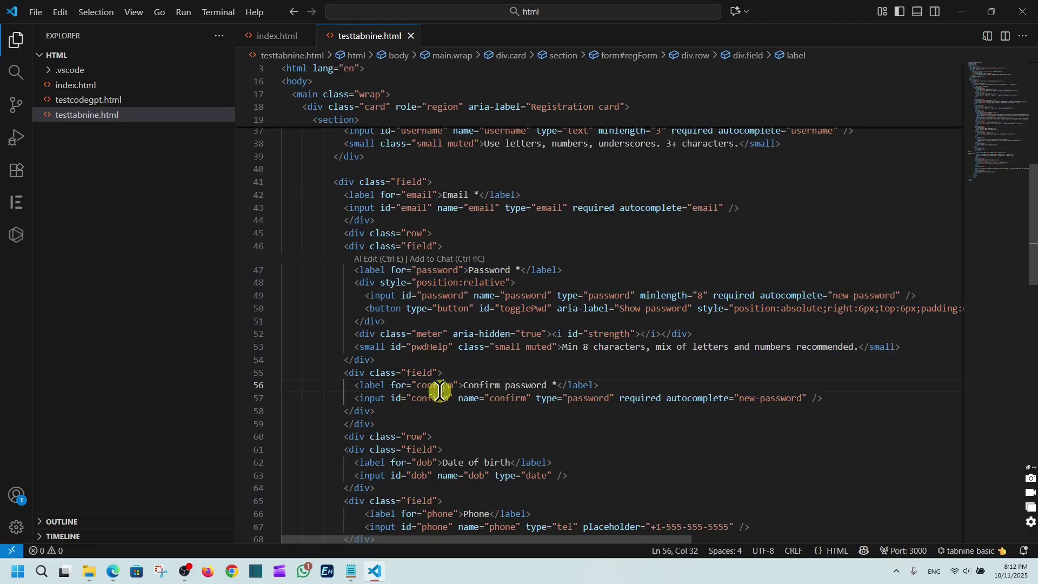
scroll(487, 390, down, 2)
scroll(539, 388, down, 3)
scroll(539, 387, down, 8)
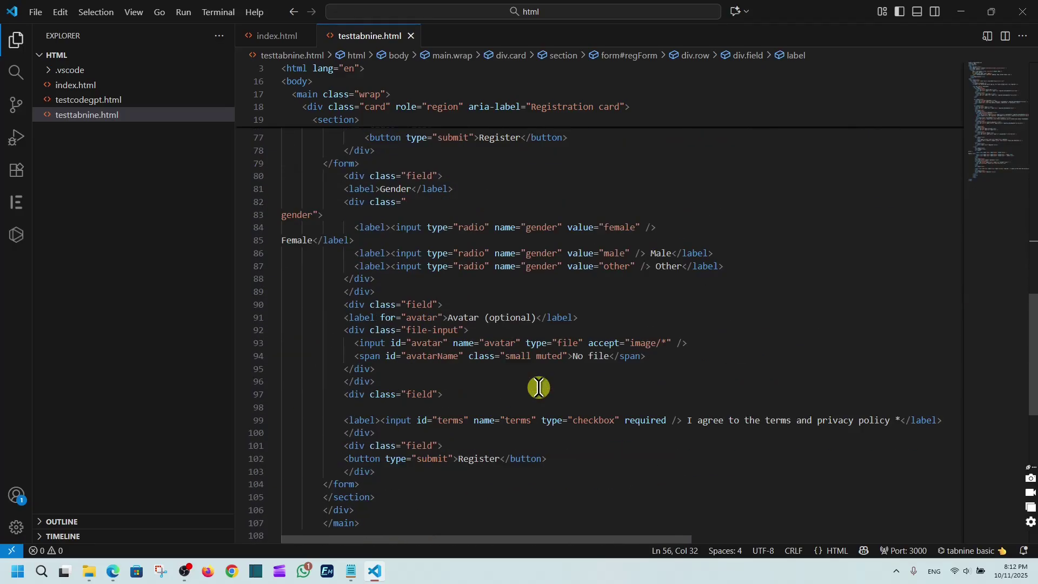
scroll(539, 388, down, 1)
scroll(538, 391, down, 3)
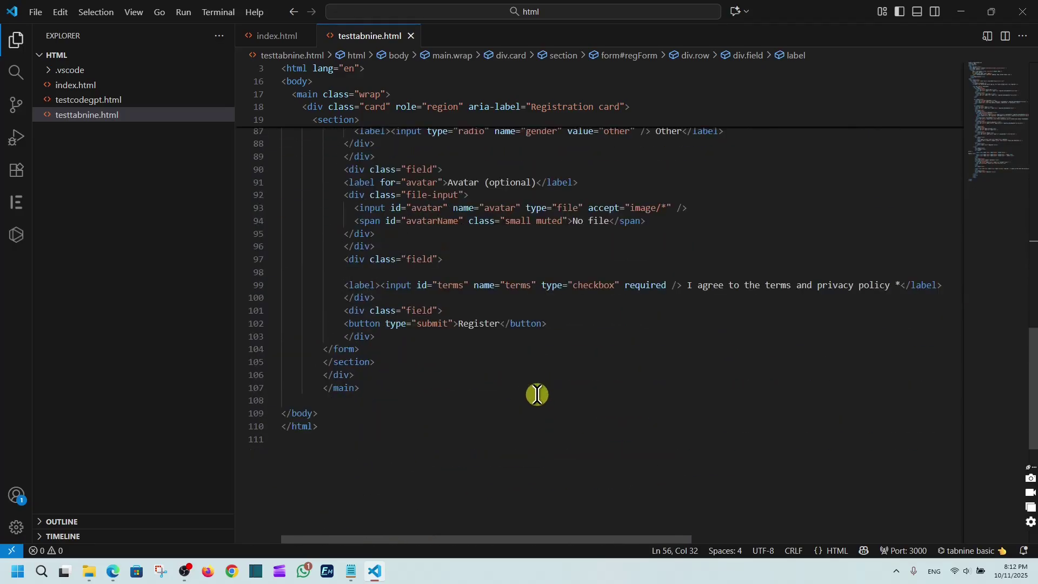
scroll(442, 396, down, 1)
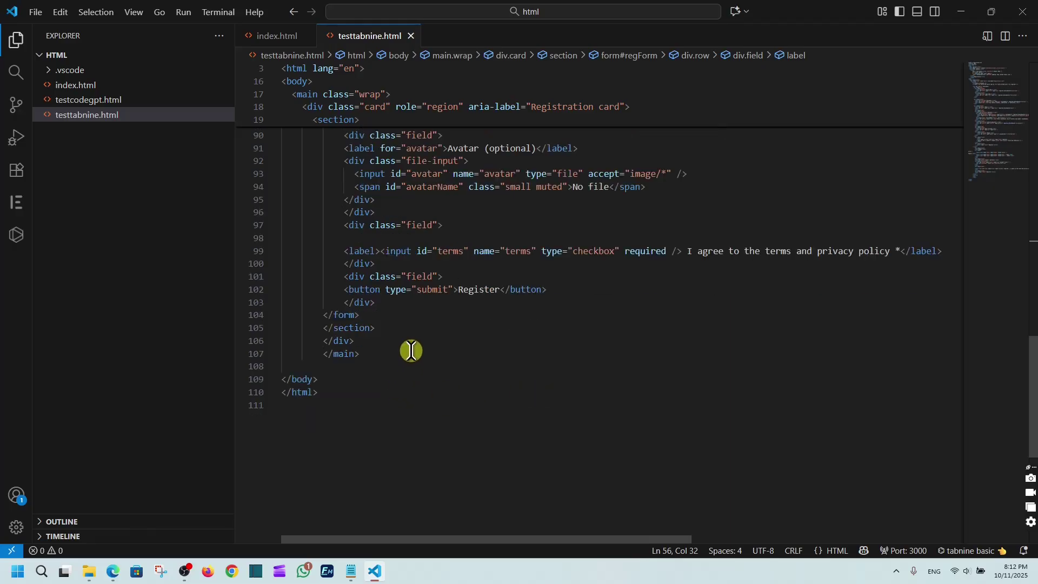
- Open Live Preview of testtabnine.html beside its code
click(987, 36)
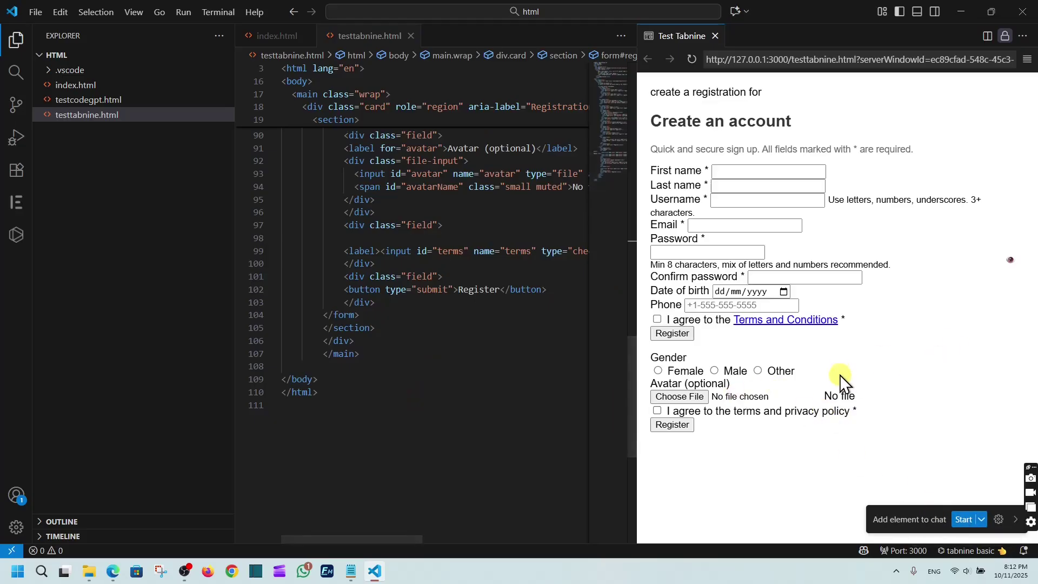
scroll(469, 272, up, 4)
scroll(469, 272, up, 8)
scroll(468, 268, up, 8)
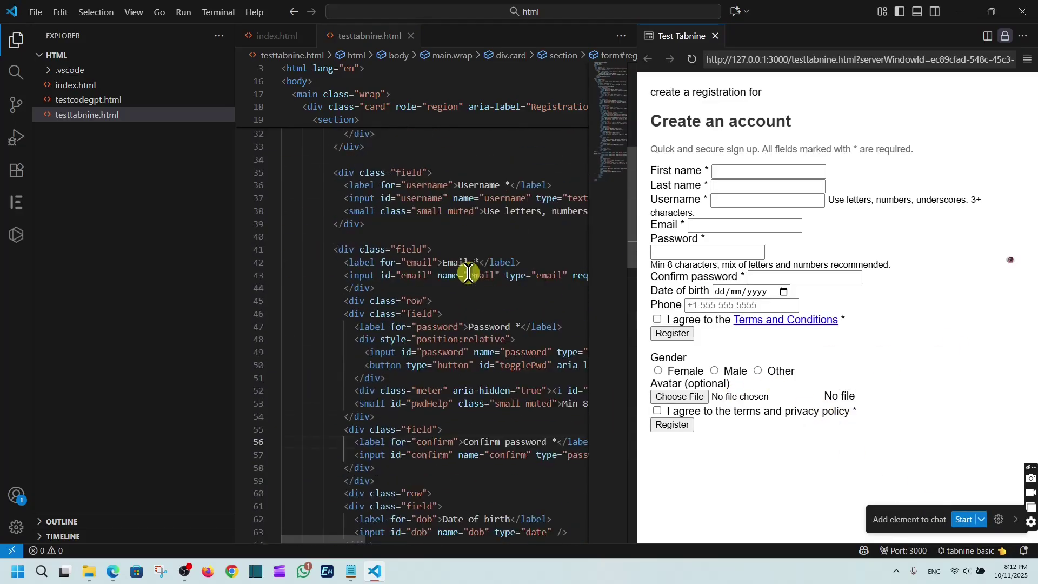
scroll(467, 264, up, 8)
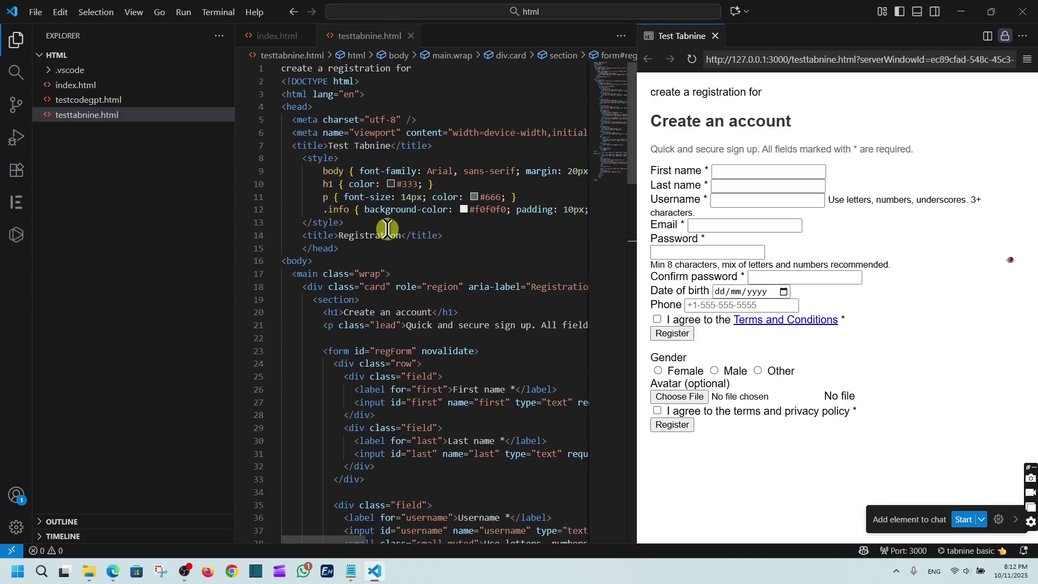
- Add Tabnine's :root colour variables on a new line after the existing style rules
click(357, 225)
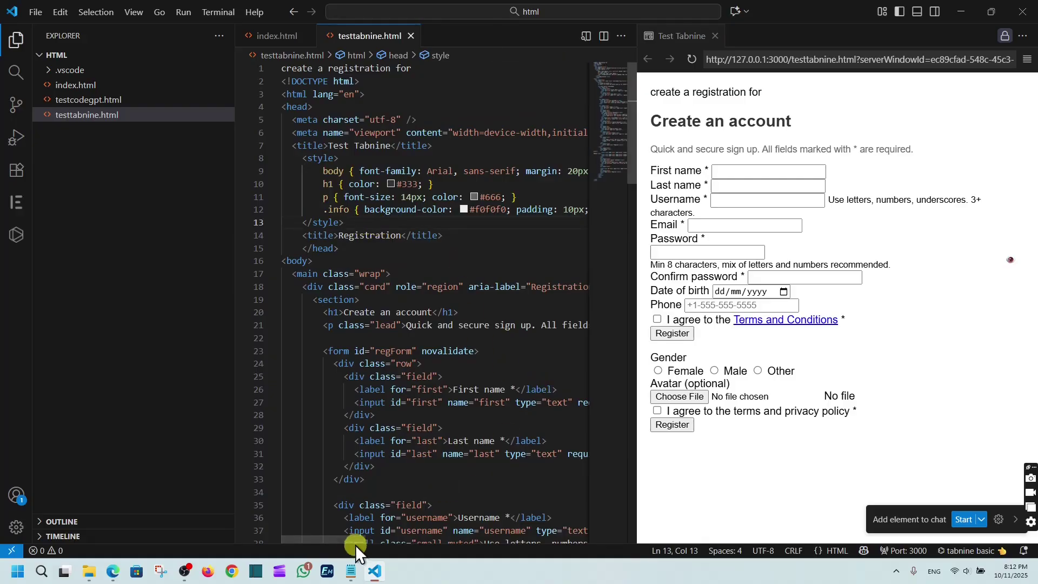
mouse_move(349, 541)
mouse_down()
mouse_move(409, 533)
mouse_move(351, 531)
mouse_up()
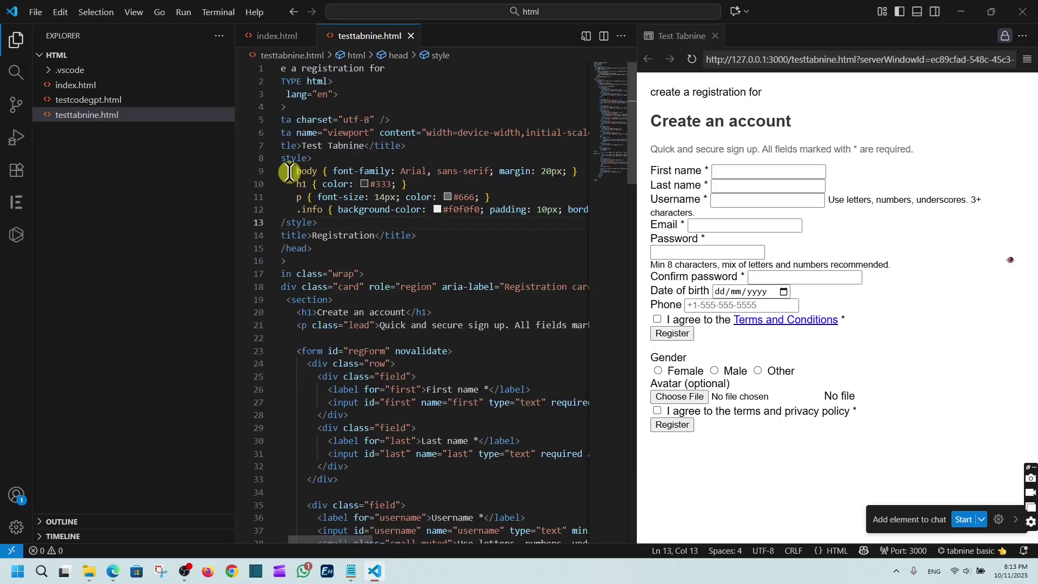
drag(289, 171, 593, 208)
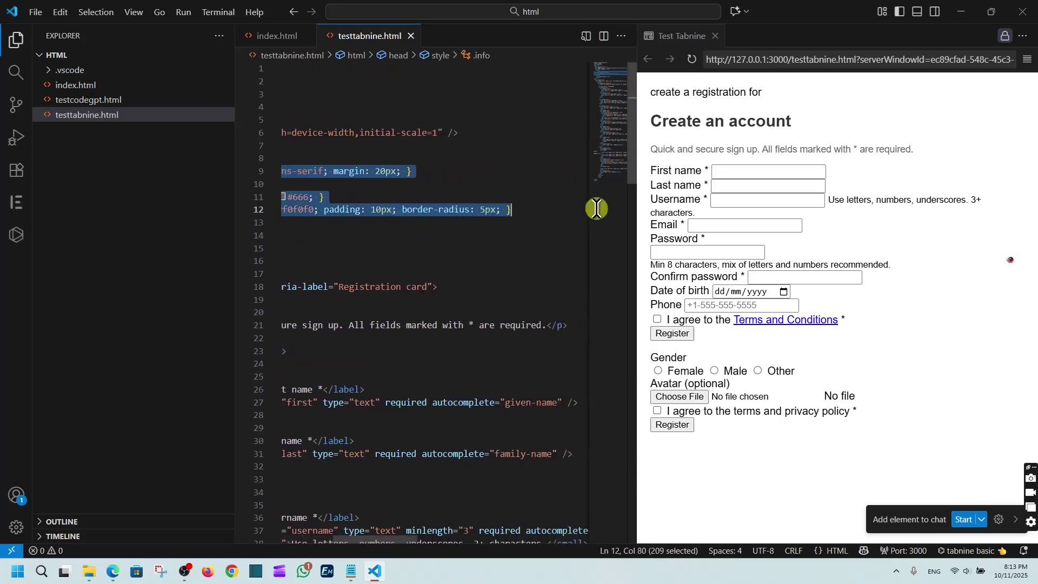
click(498, 202)
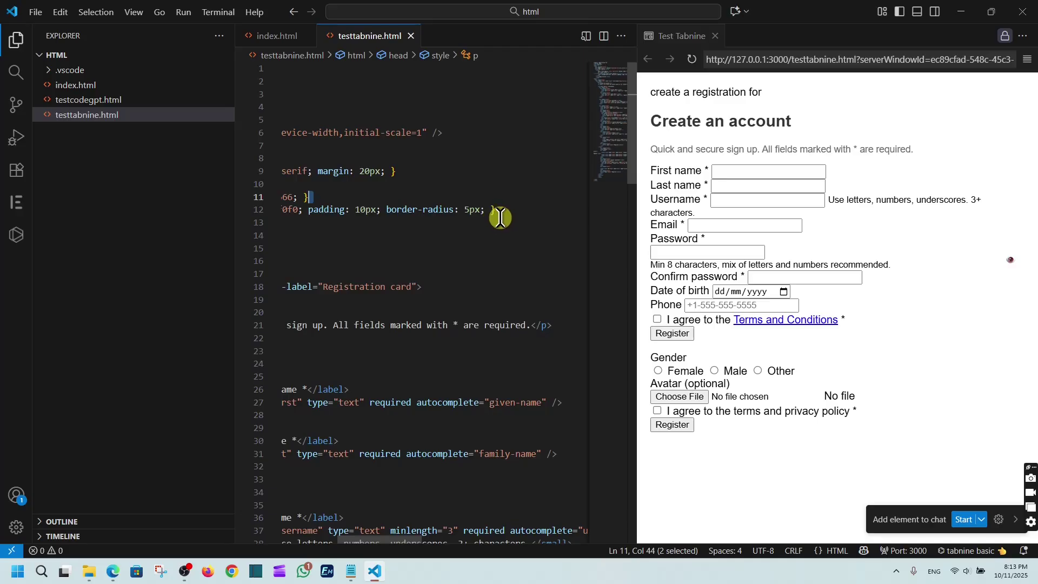
key(Down)
key(End)
key(Return)
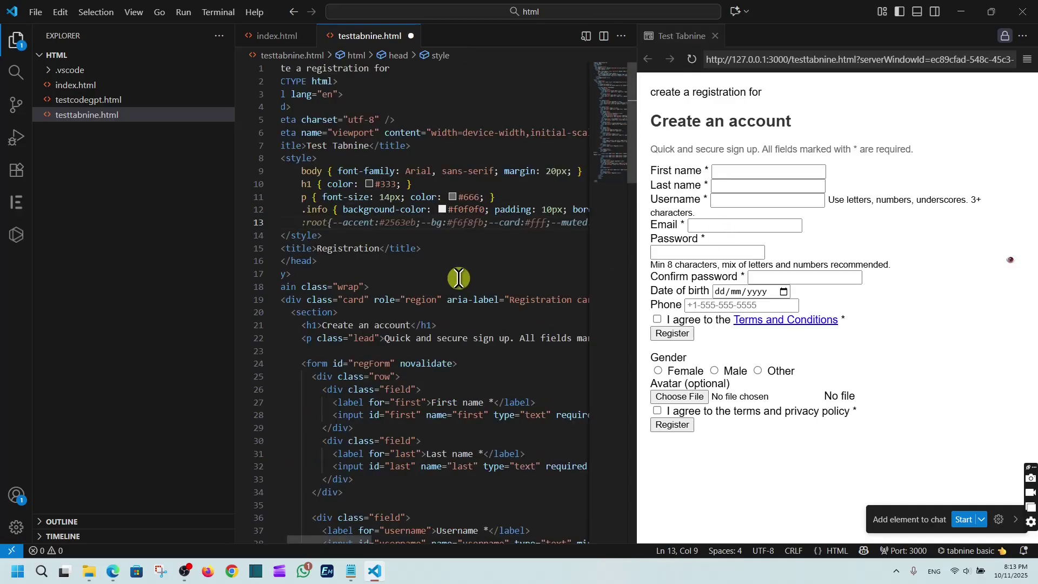
key(Tab)
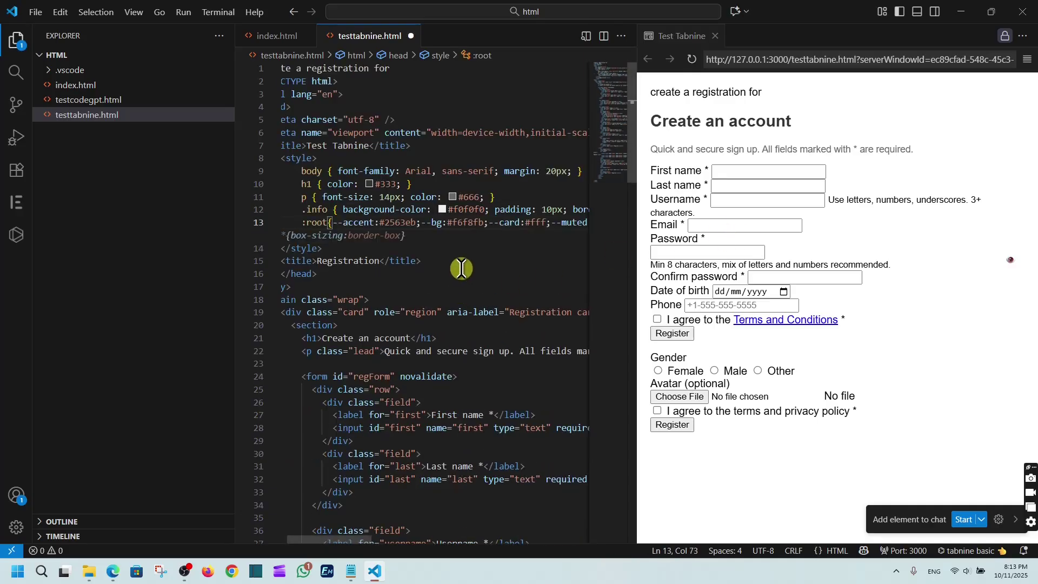
- With the preview closed, accept box-sizing, body font and gradient, .wrap, .card and h1 rules
click(714, 35)
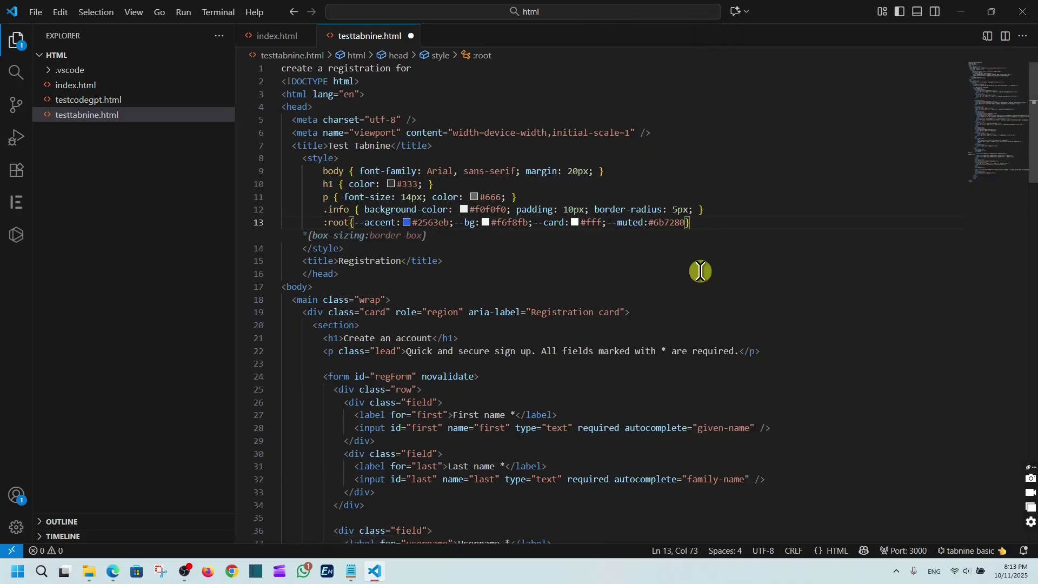
key(Return)
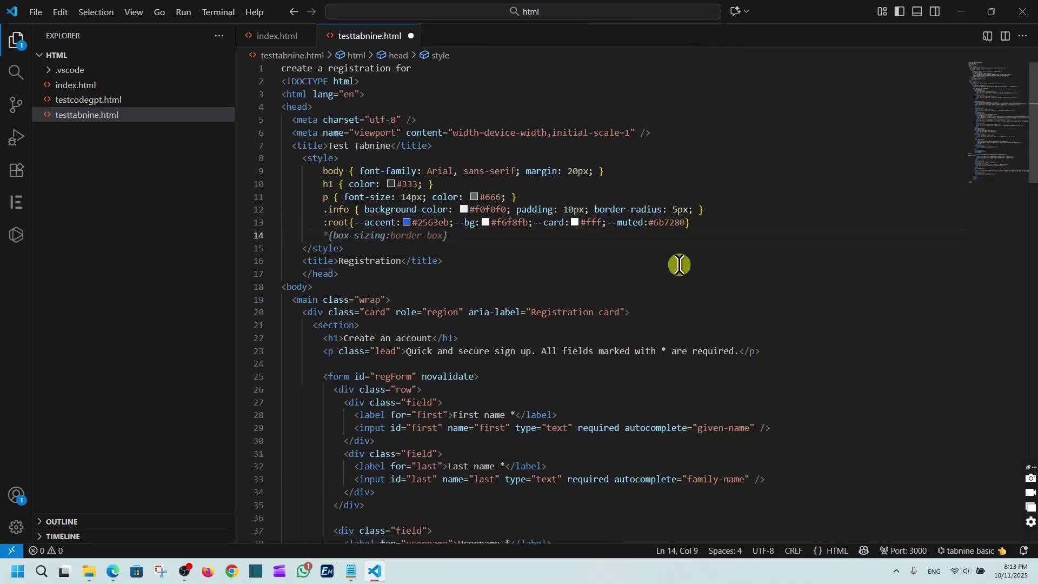
key(Tab)
key(Tab)
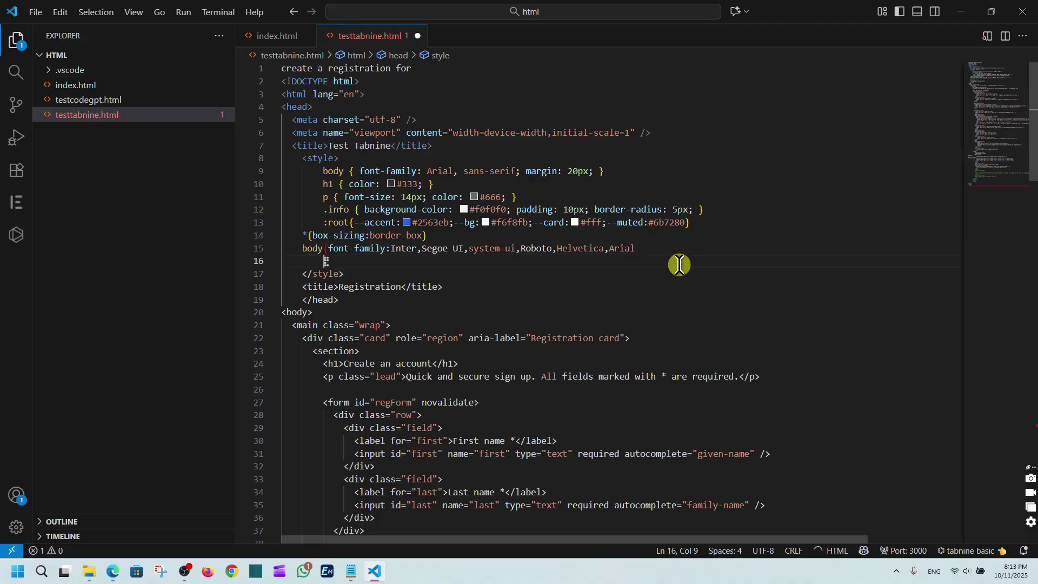
key(Tab)
key(Tab)
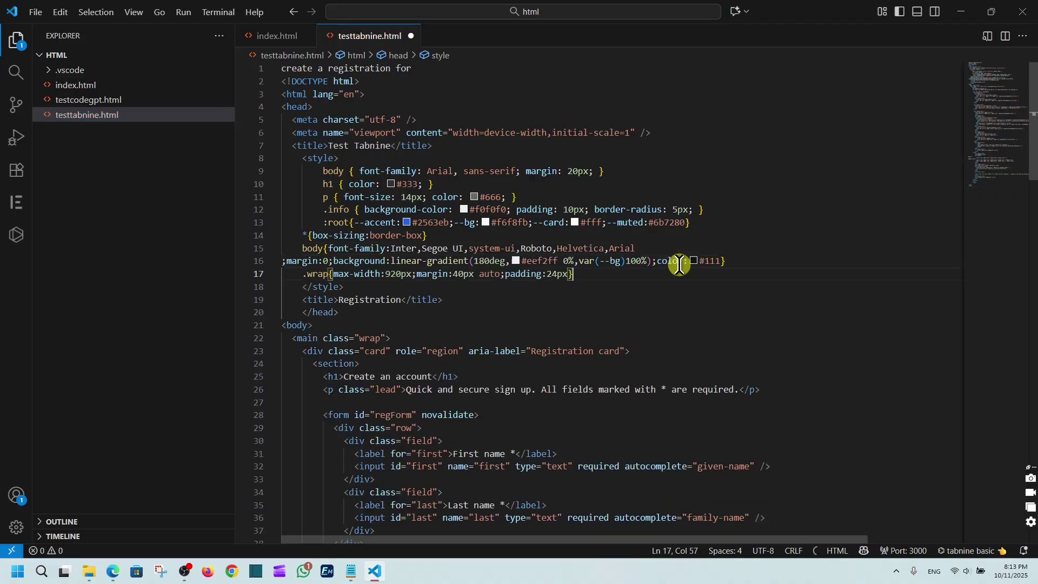
key(Tab)
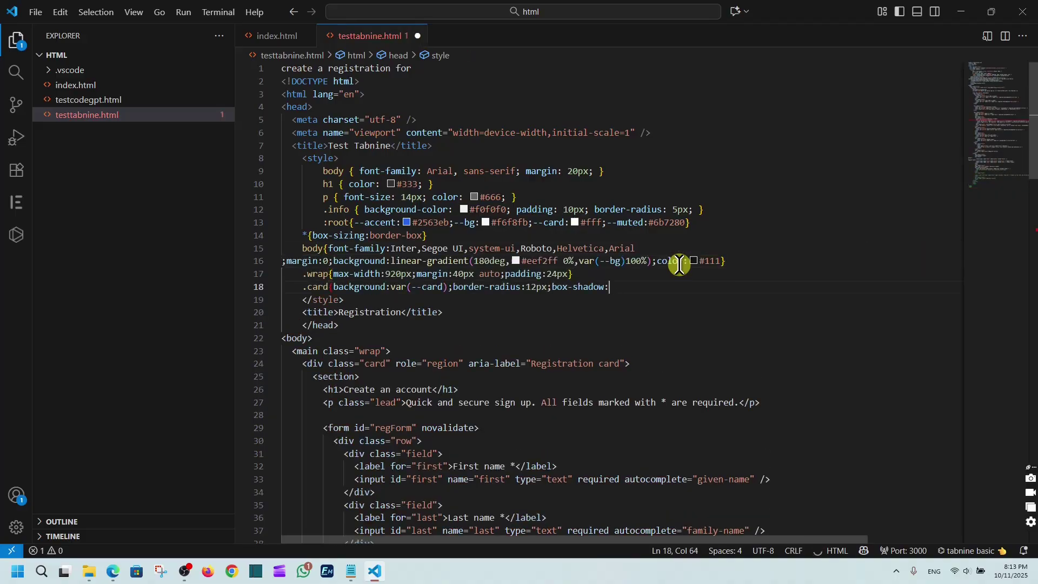
key(Tab)
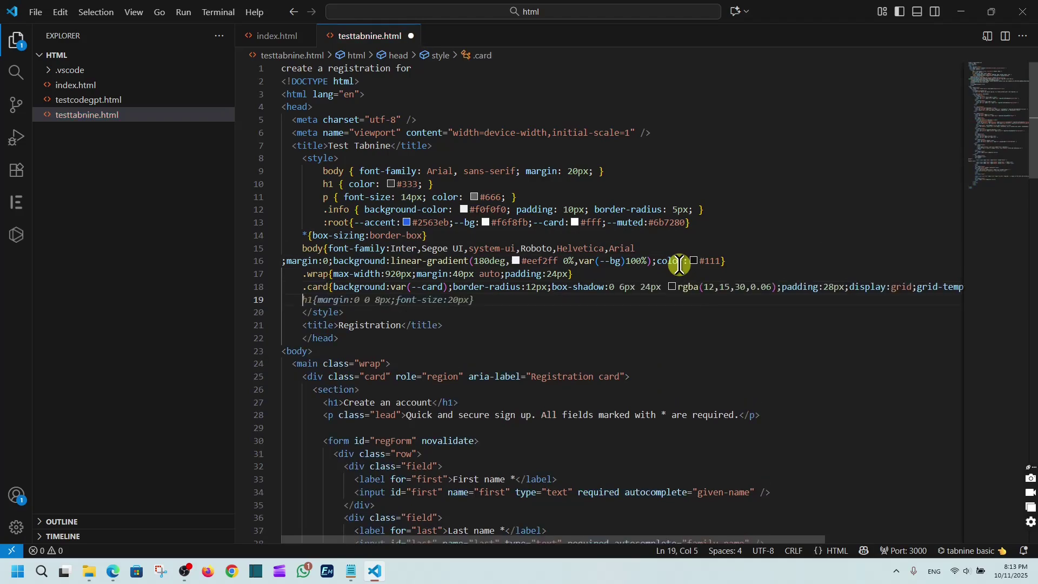
key(Tab)
key(Tab)
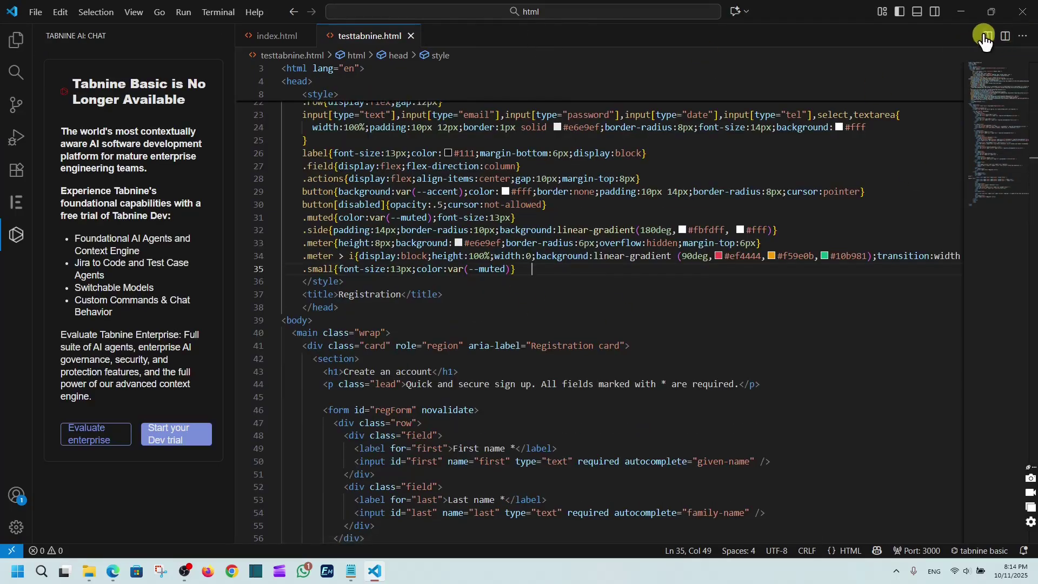
- Reopen Live Preview on the styled card and check the code completion usage popup
click(984, 37)
scroll(807, 343, down, 1)
scroll(811, 345, down, 4)
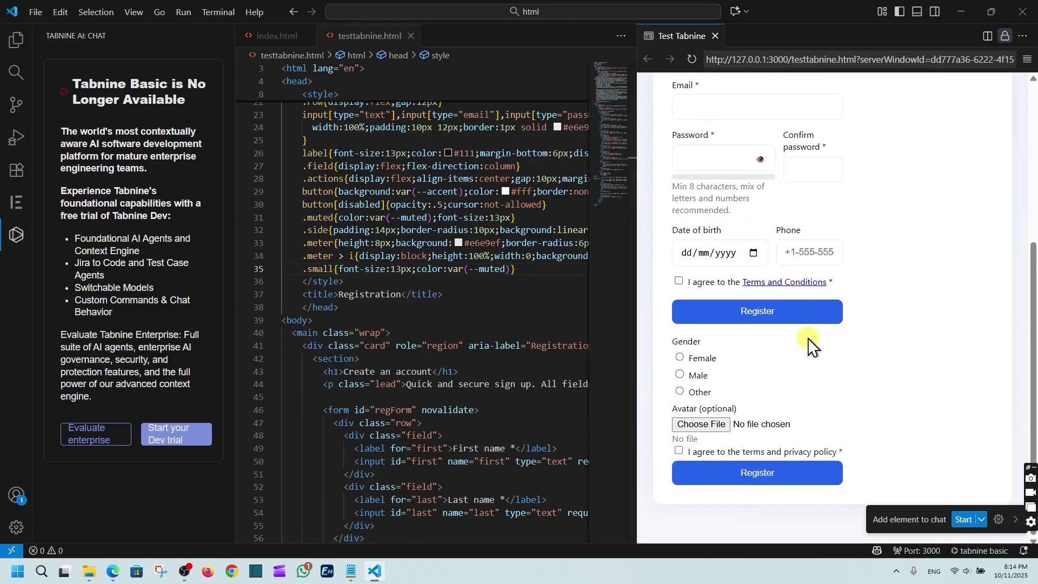
scroll(811, 344, up, 1)
scroll(811, 345, up, 2)
scroll(811, 345, down, 2)
scroll(812, 342, up, 2)
scroll(803, 333, down, 1)
scroll(779, 316, down, 2)
click(877, 552)
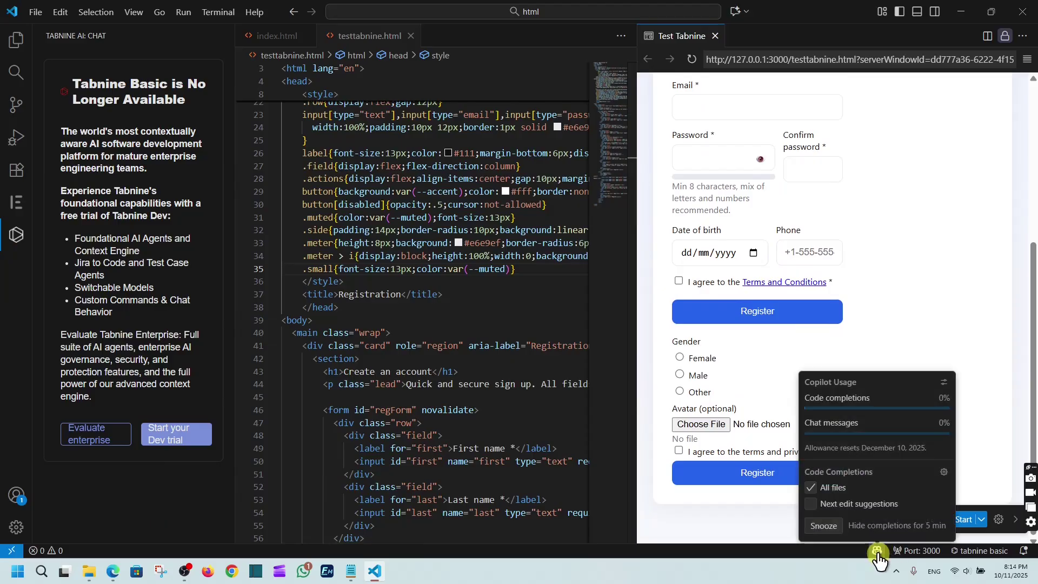